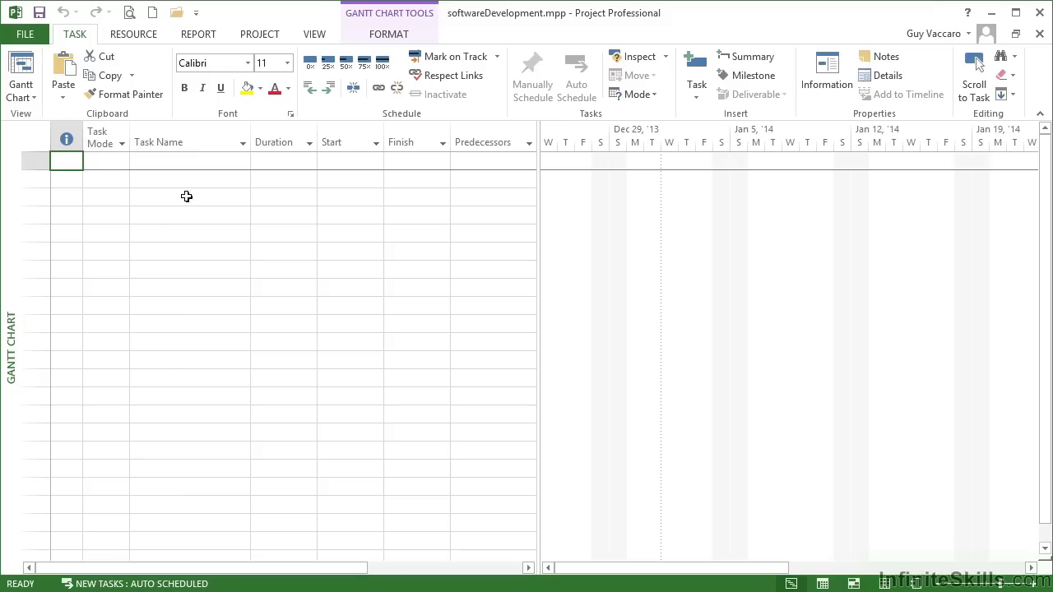
# Step: Enter Initiation, Planning, Execution and Close as the first four task names
pyautogui.click(168, 163)
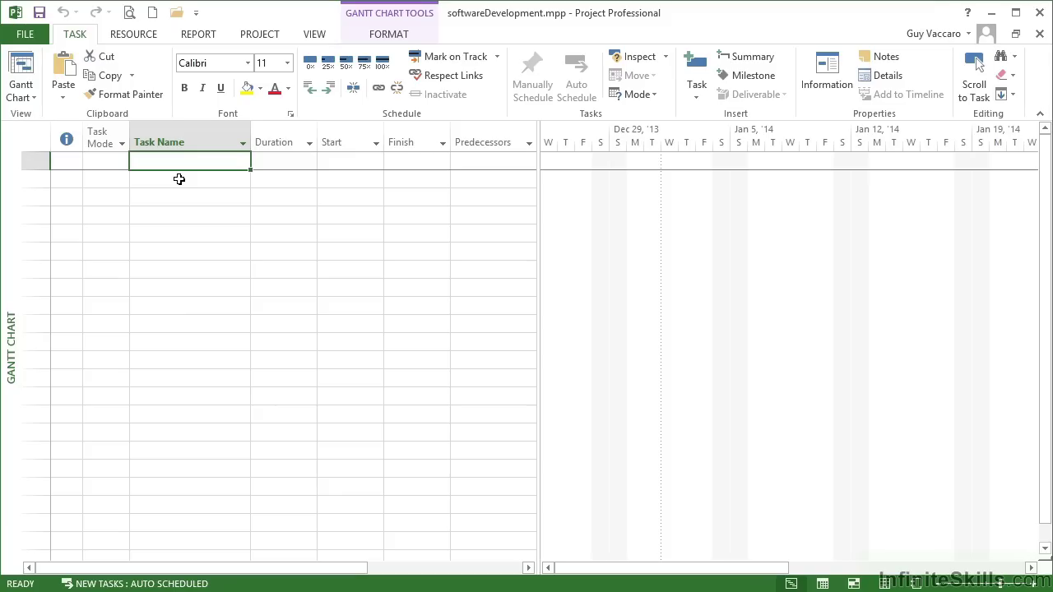
pyautogui.write('Ini')
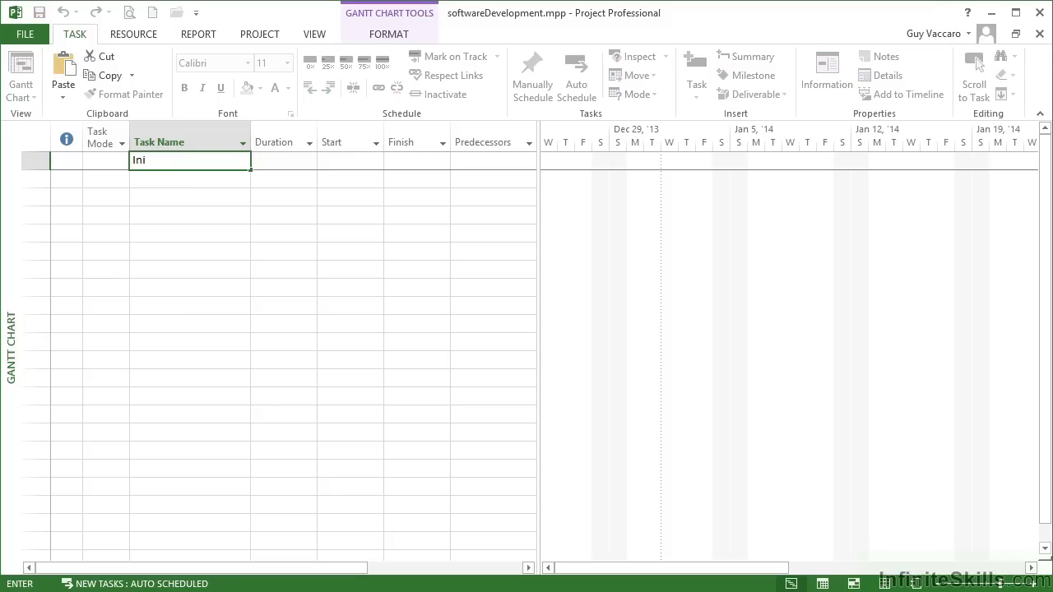
pyautogui.write('tiation')
pyautogui.press('Return')
pyautogui.write('Planning')
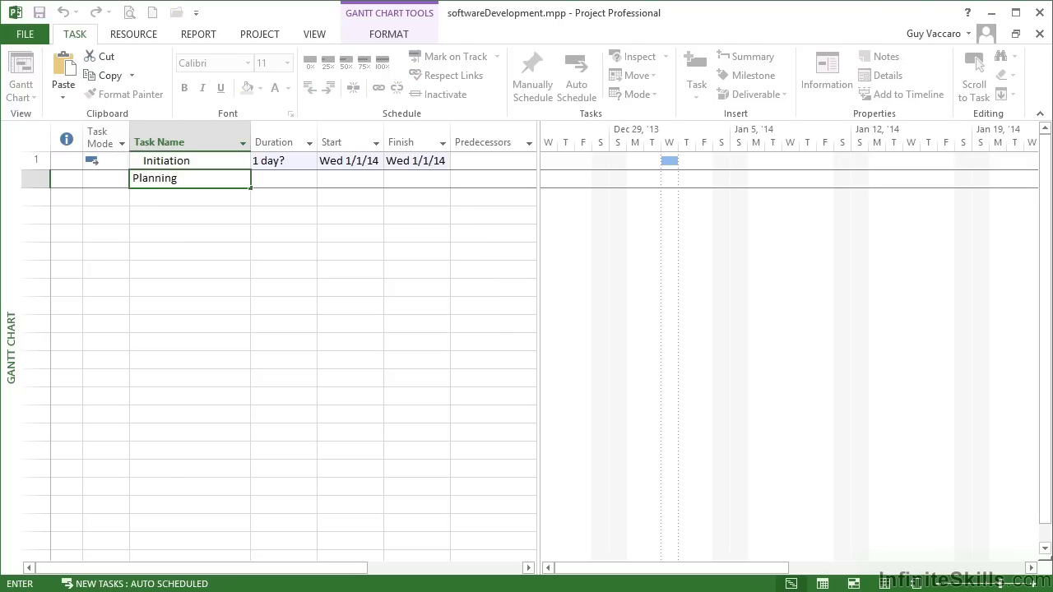
pyautogui.press('Return')
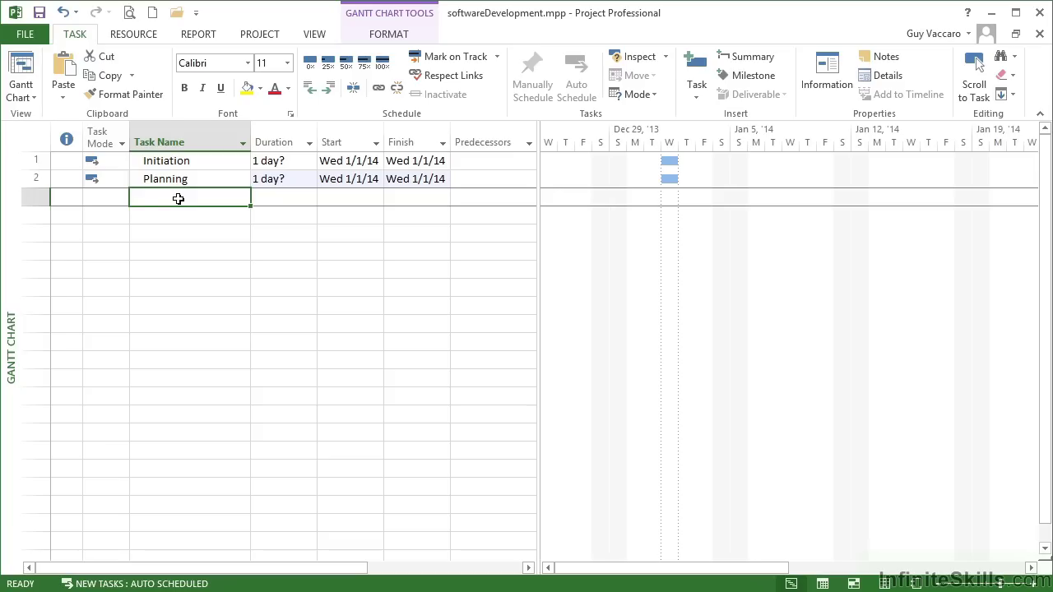
pyautogui.write('Execut')
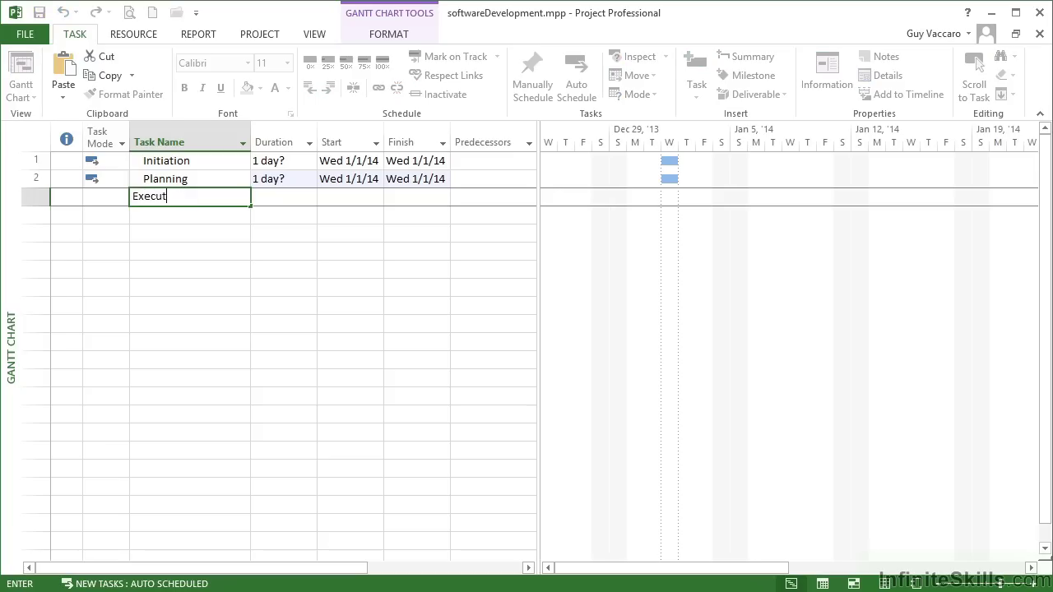
pyautogui.write('ion')
pyautogui.press('Return')
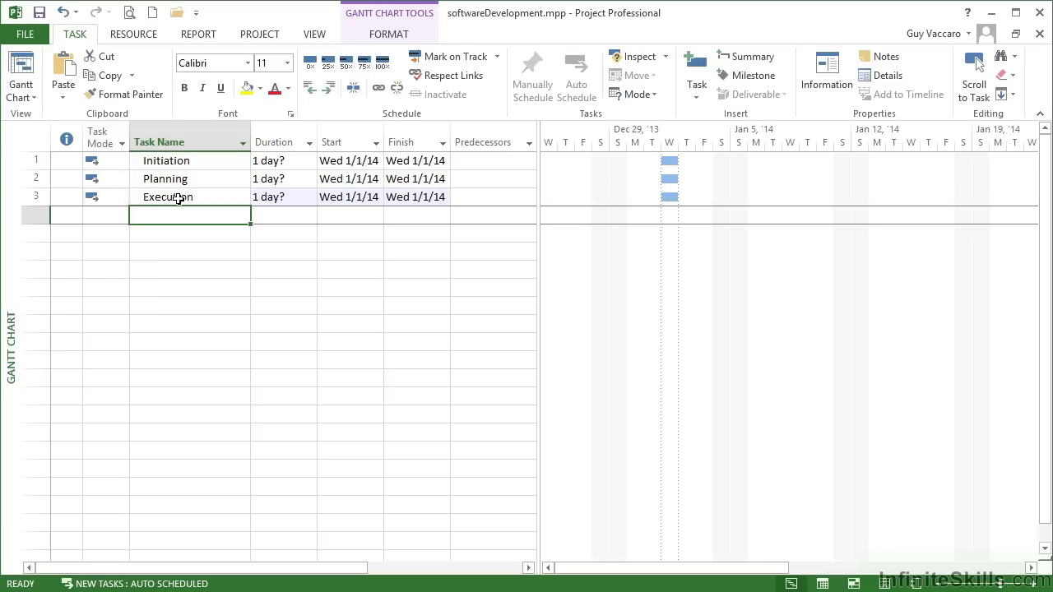
pyautogui.write('Close')
pyautogui.press('Return')
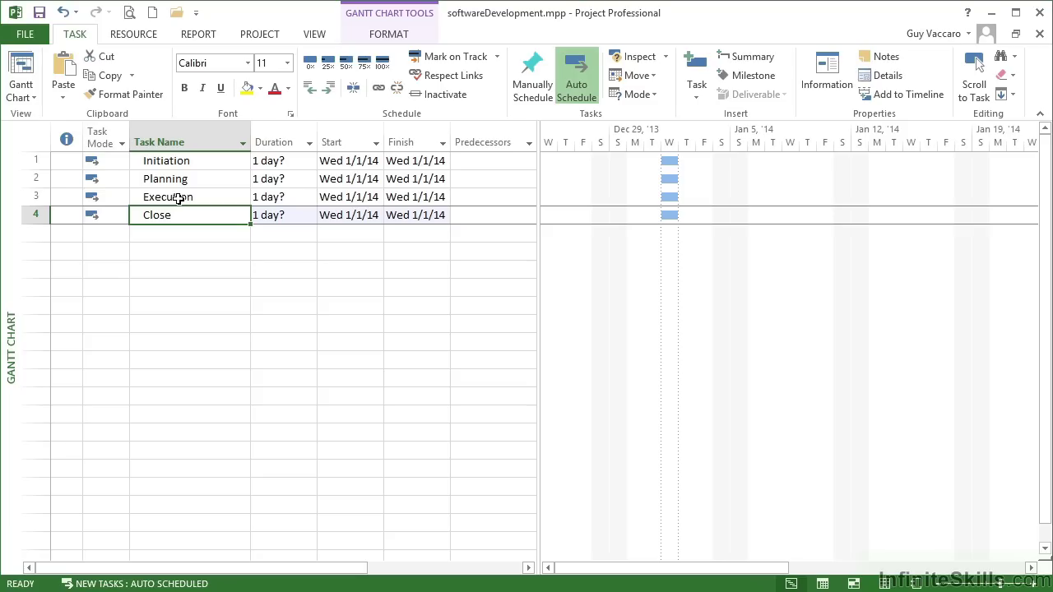
pyautogui.hotkey('ctrl', 'Up')
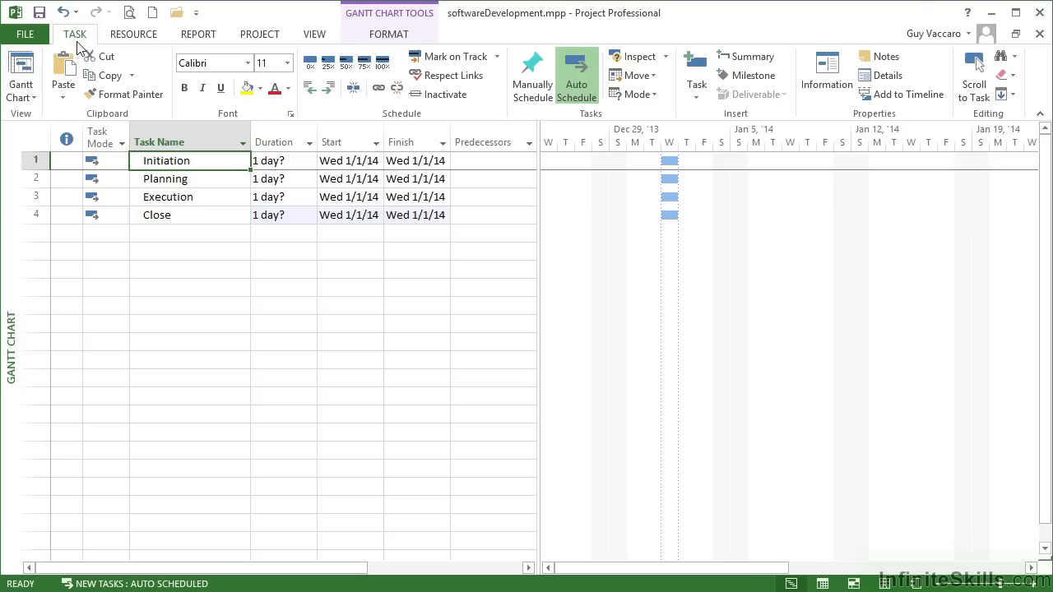
# Step: Insert two blank task rows above Planning
pyautogui.click(171, 177)
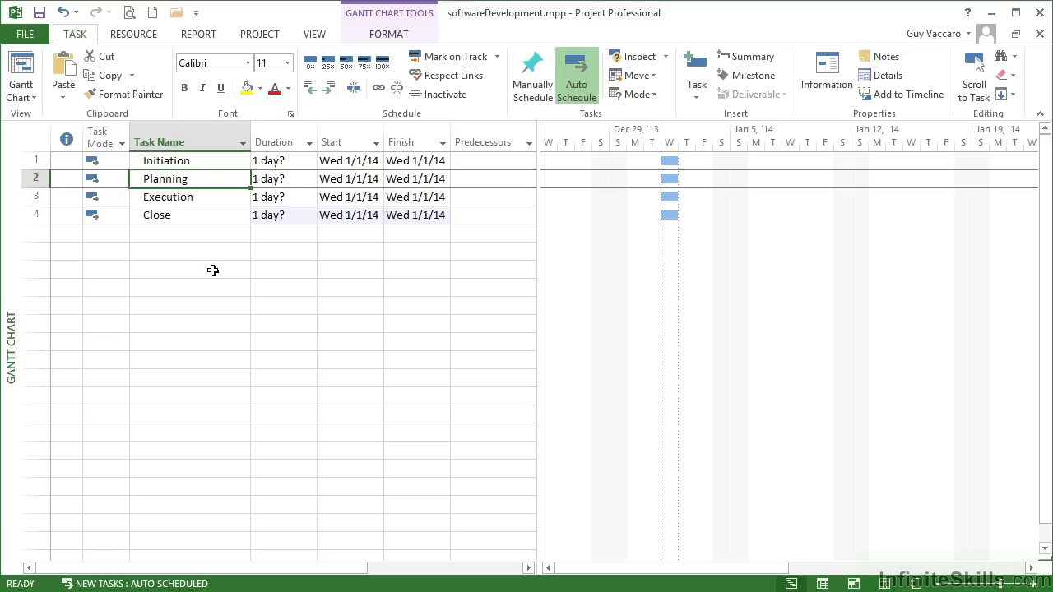
pyautogui.click(34, 178)
pyautogui.rightClick(37, 183)
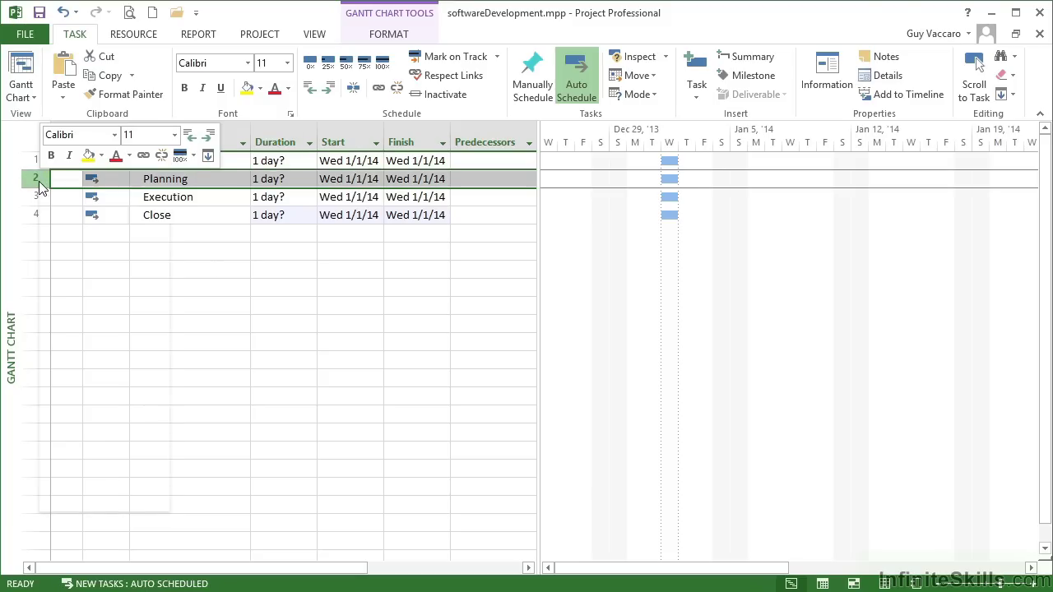
pyautogui.click(123, 294)
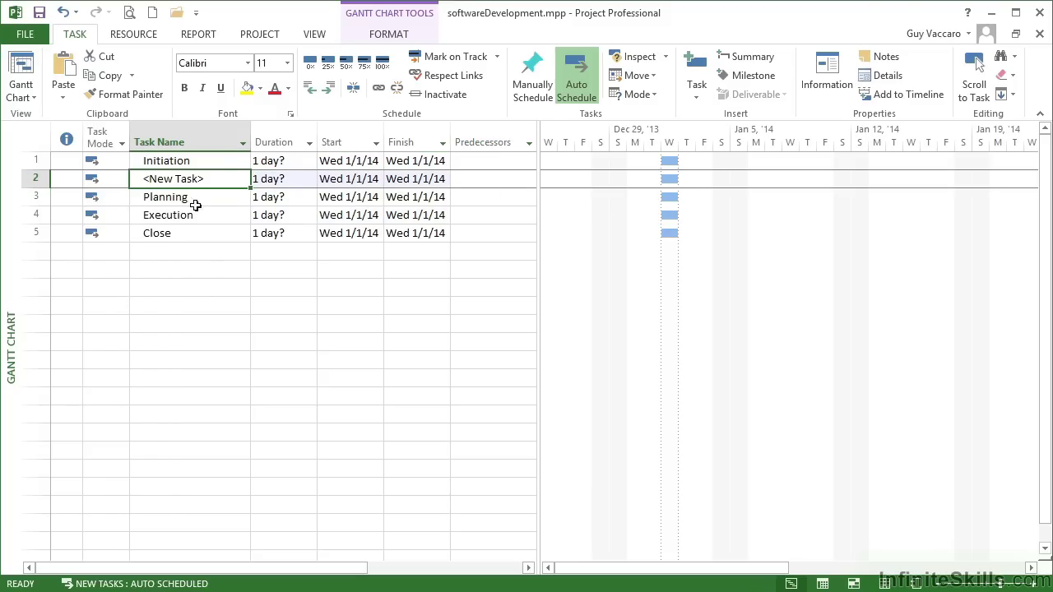
pyautogui.rightClick(34, 178)
pyautogui.click(123, 294)
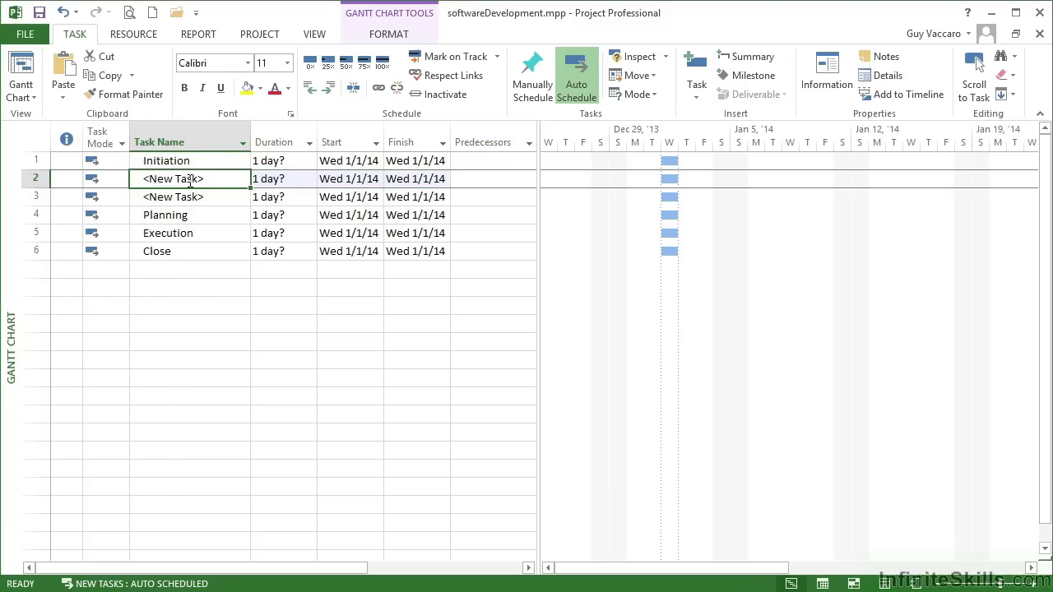
# Step: Name the new rows Meet Clients and Discuss Needs
pyautogui.write('Meet')
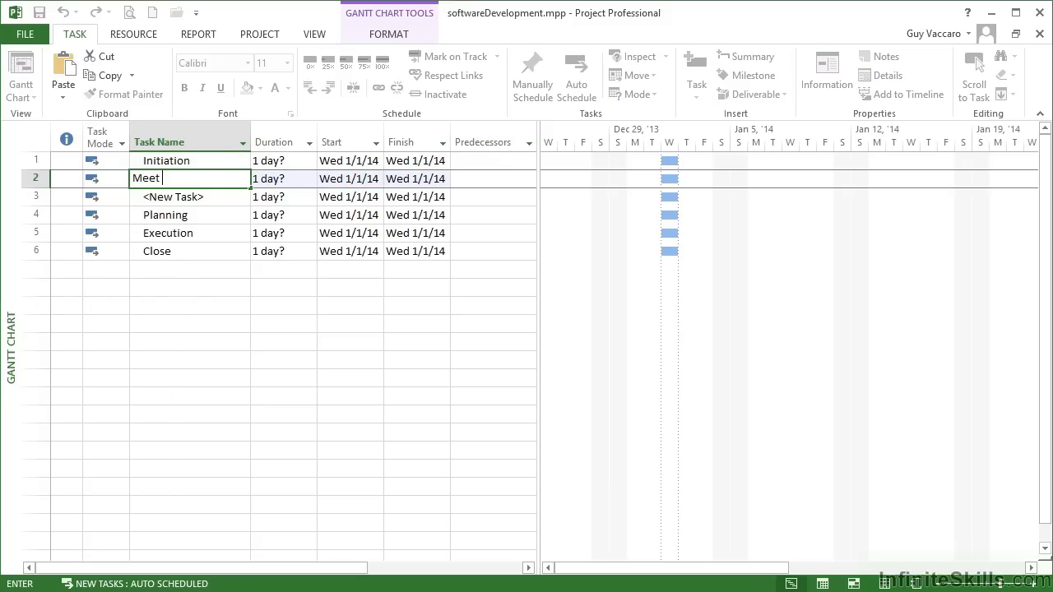
pyautogui.write(' Clients')
pyautogui.press('Return')
pyautogui.write('Discuss Needs')
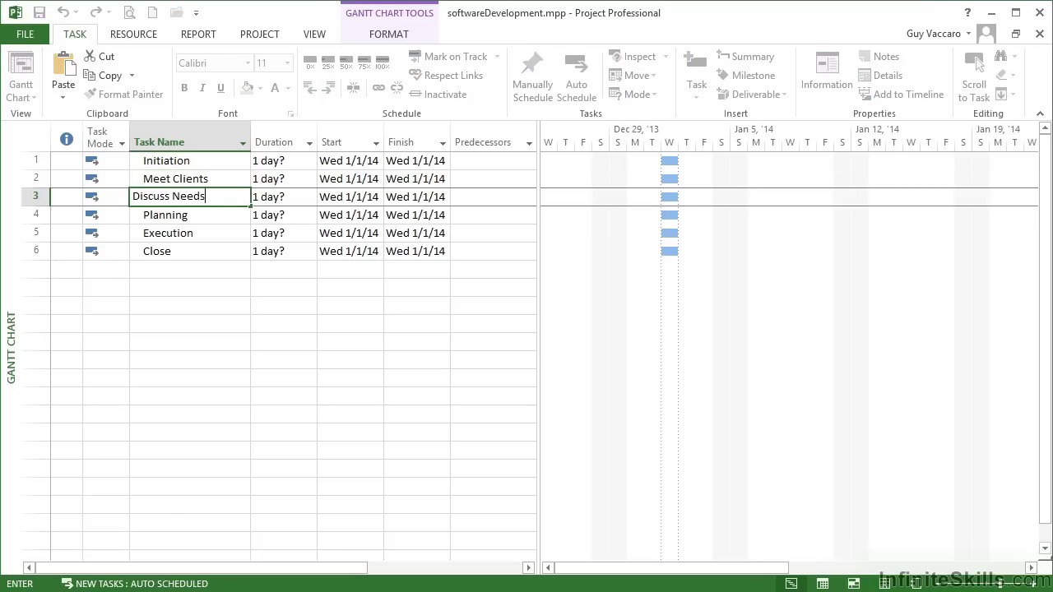
pyautogui.press('Return')
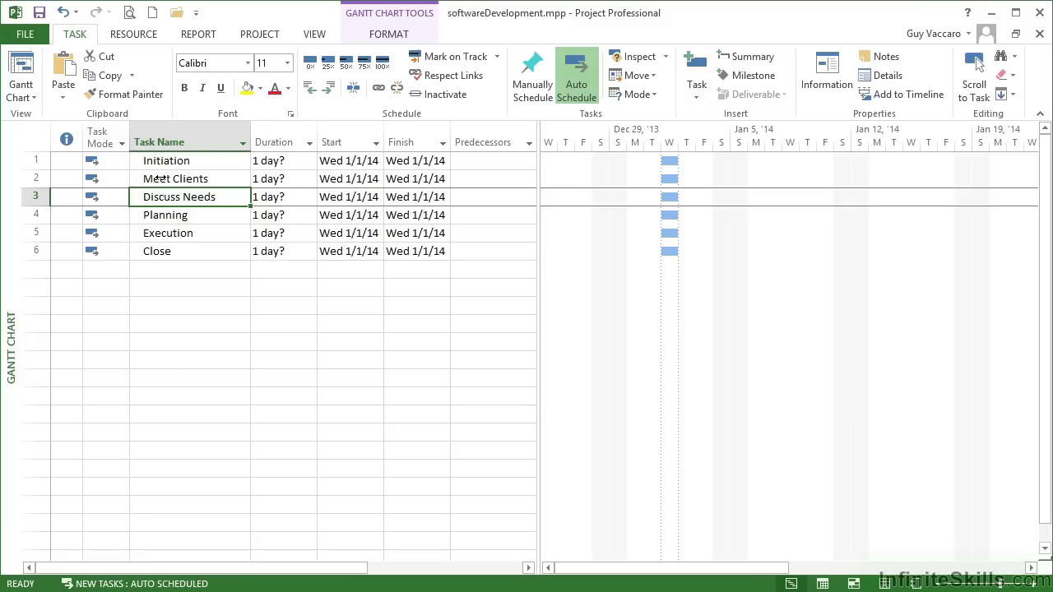
# Step: Indent Meet Clients and Discuss Needs under Initiation
pyautogui.moveTo(156, 179); pyautogui.dragTo(155, 196)
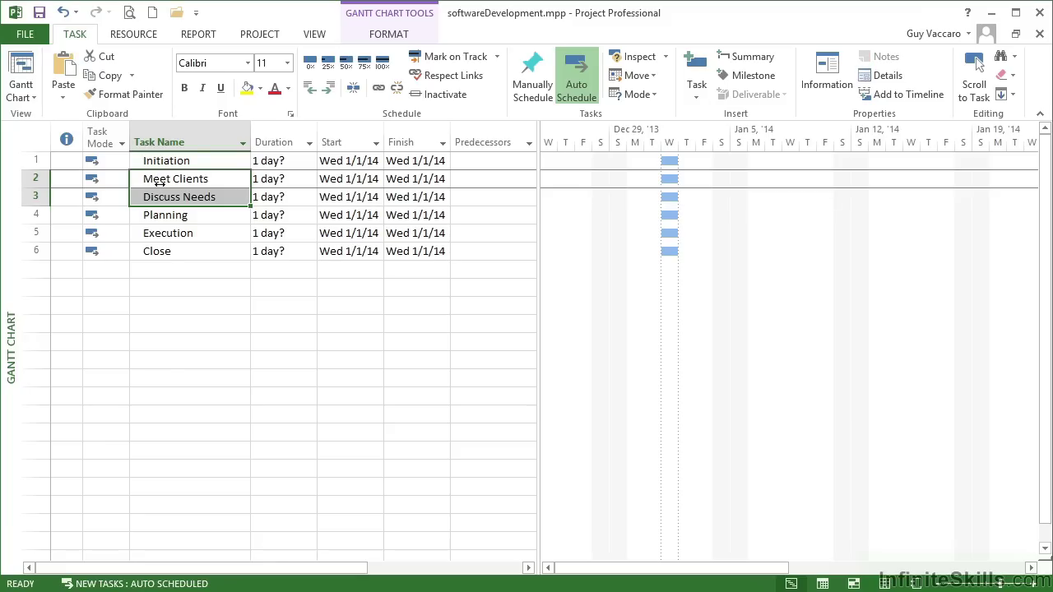
pyautogui.click(35, 181)
pyautogui.moveTo(37, 187); pyautogui.dragTo(43, 197)
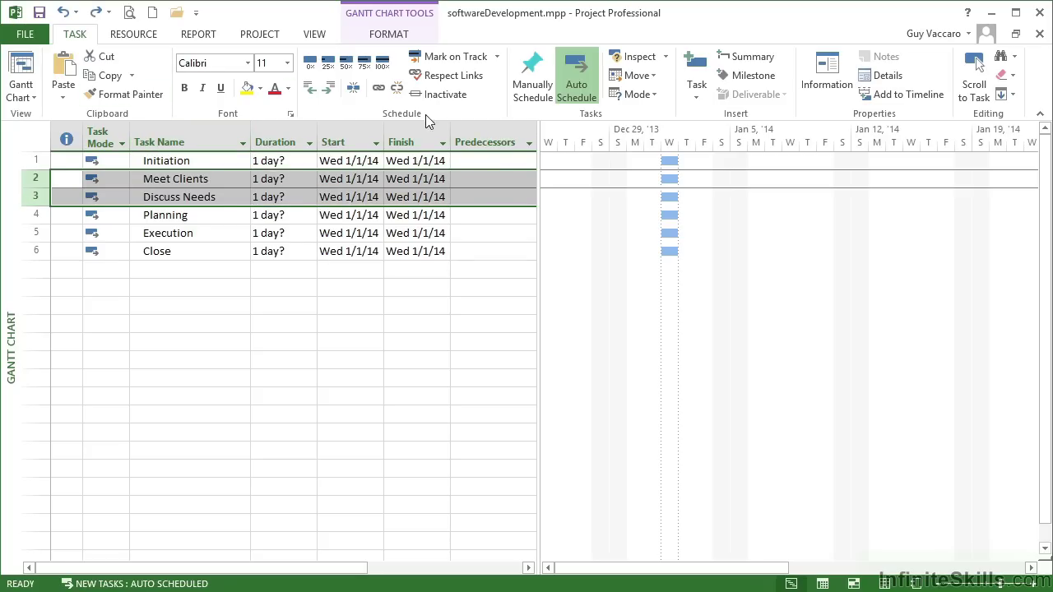
pyautogui.click(329, 89)
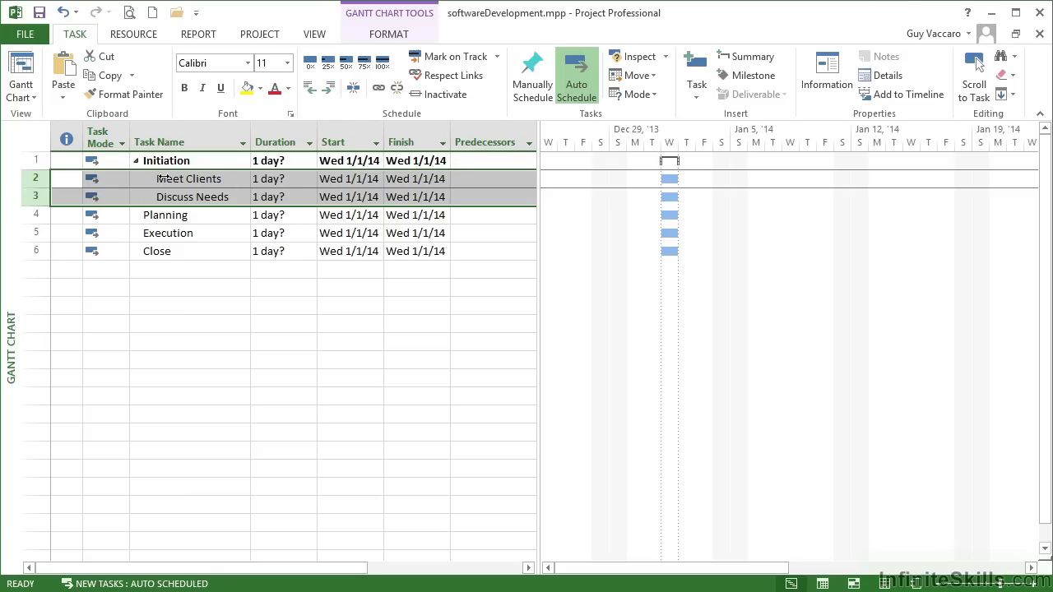
pyautogui.click(197, 181)
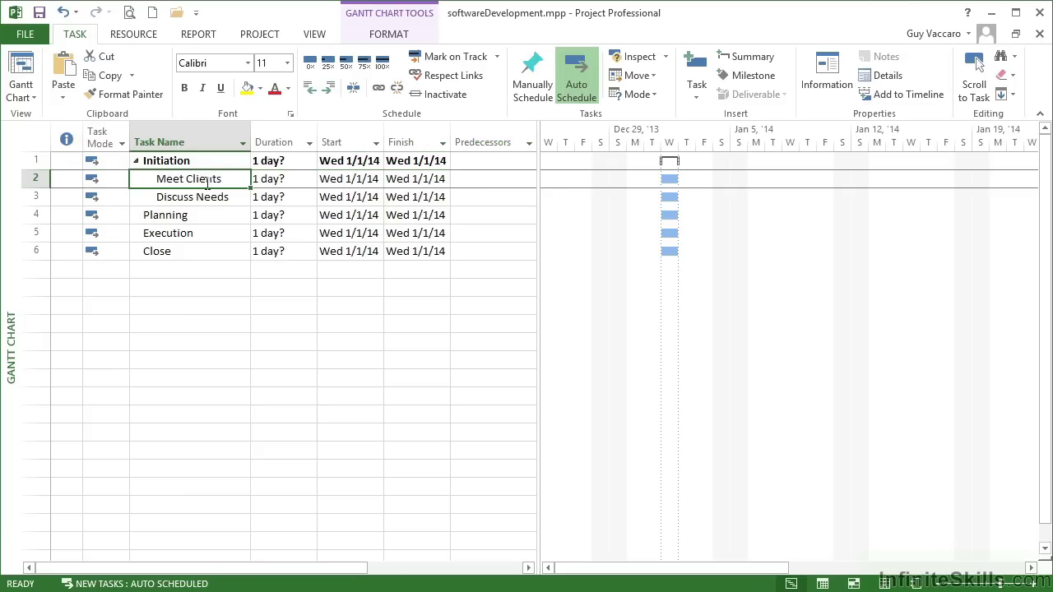
pyautogui.click(204, 196)
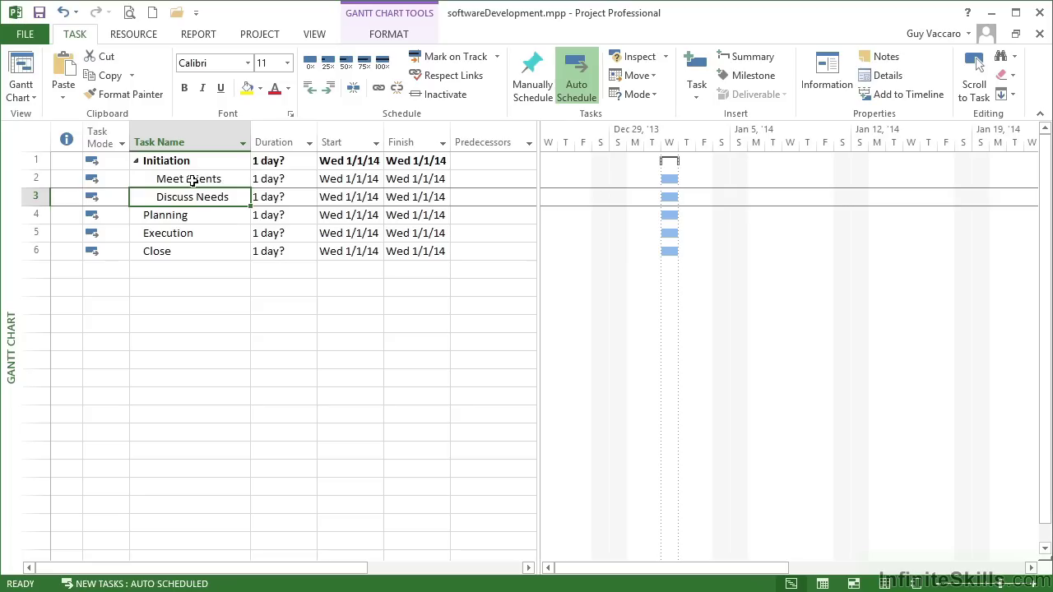
pyautogui.click(191, 181)
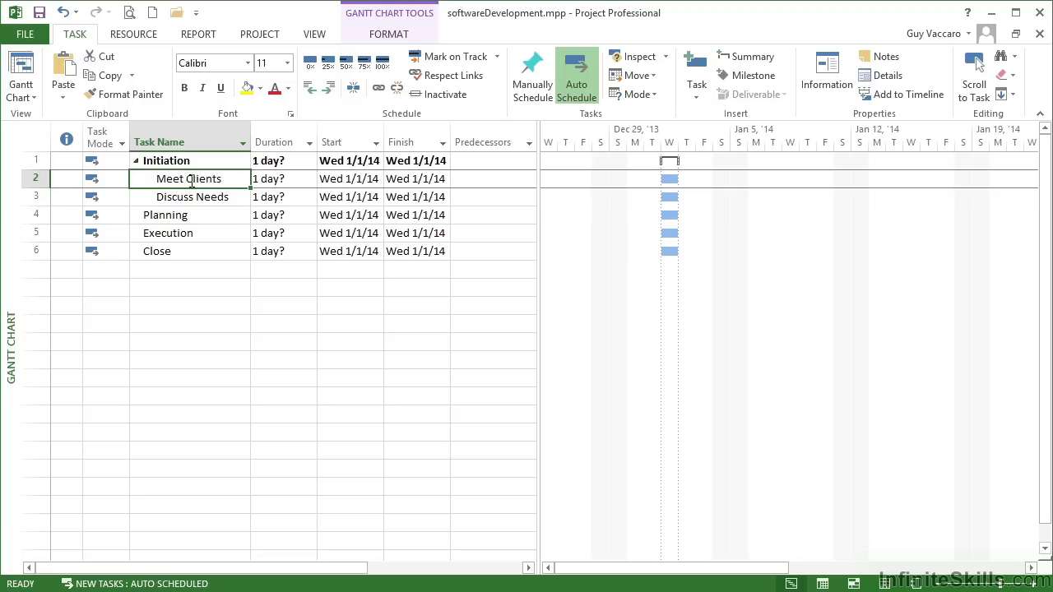
pyautogui.click(188, 196)
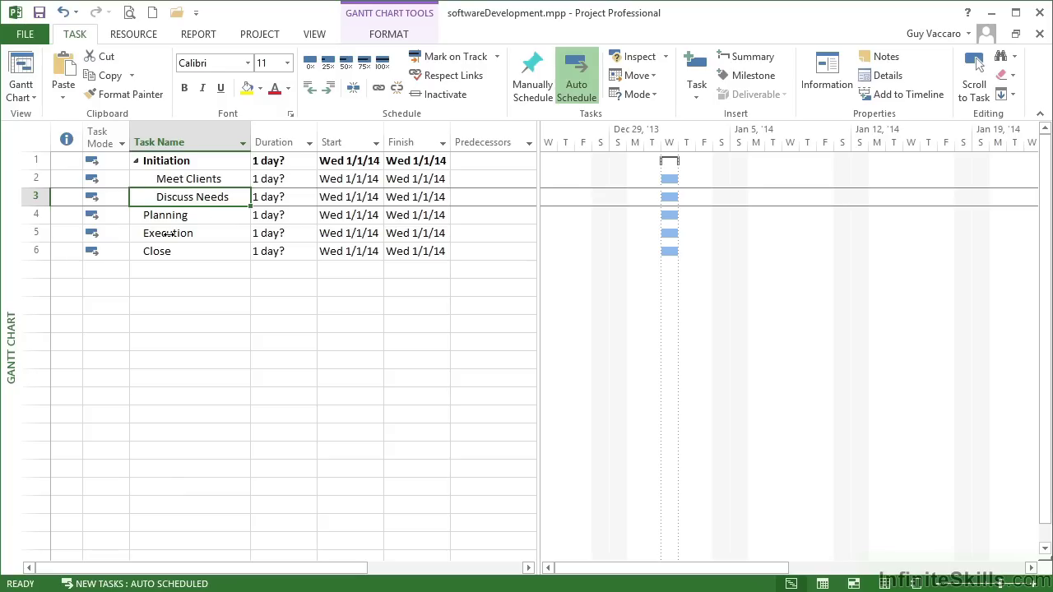
# Step: Insert blank rows above Execution and add Scope, Requirements Gathering, Dev Plan and Test Plan
pyautogui.click(175, 233)
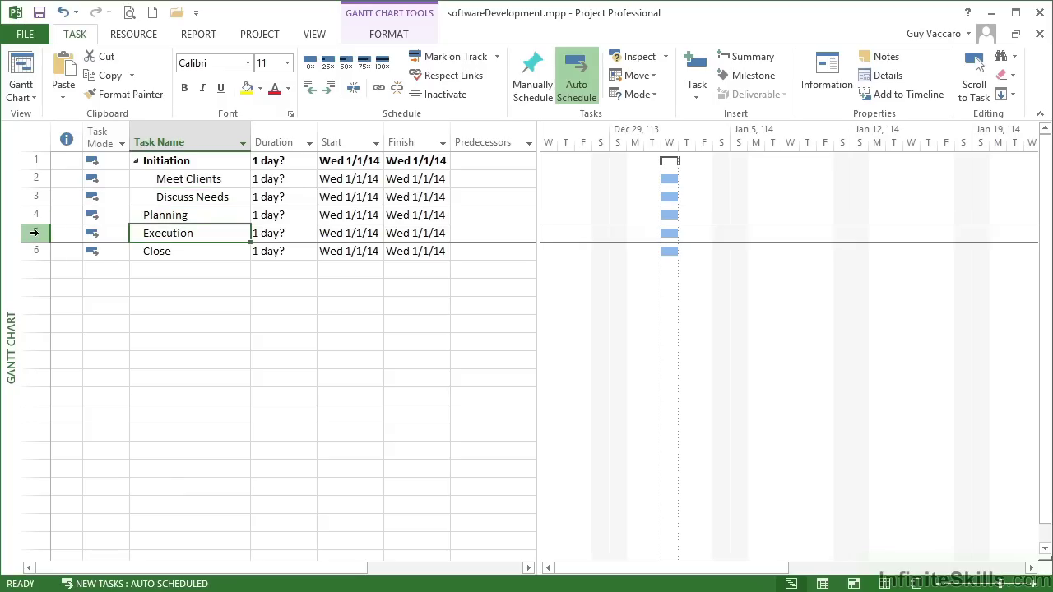
pyautogui.moveTo(33, 232); pyautogui.dragTo(32, 379)
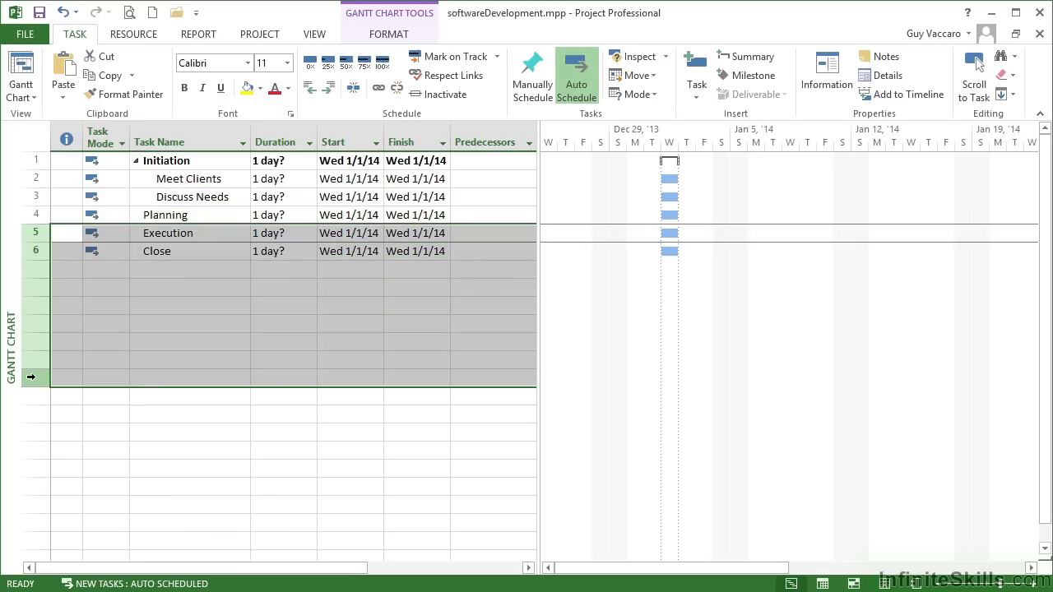
pyautogui.rightClick(42, 236)
pyautogui.click(95, 322)
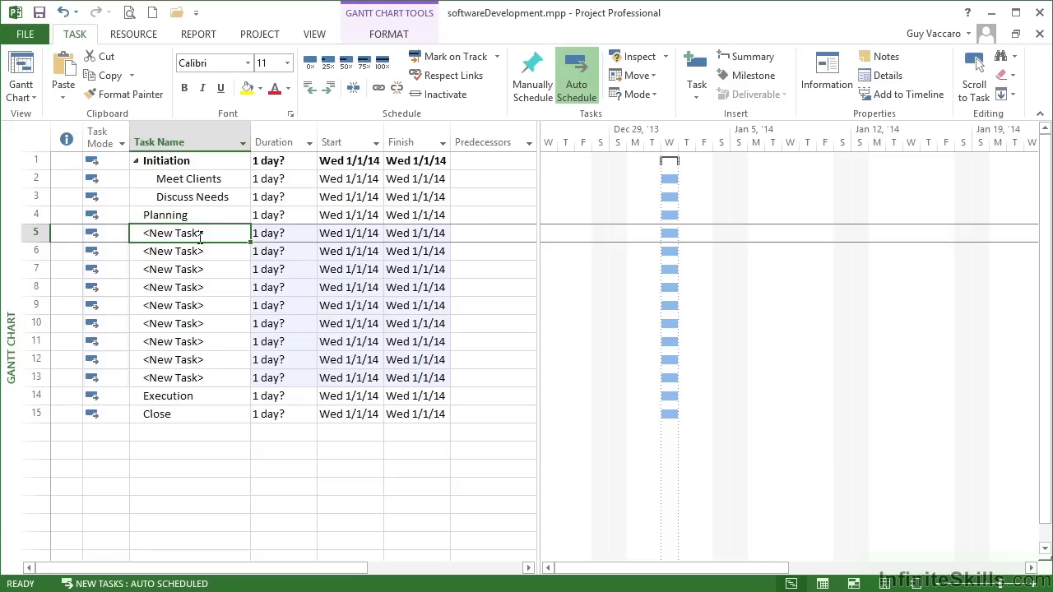
pyautogui.write('Scope')
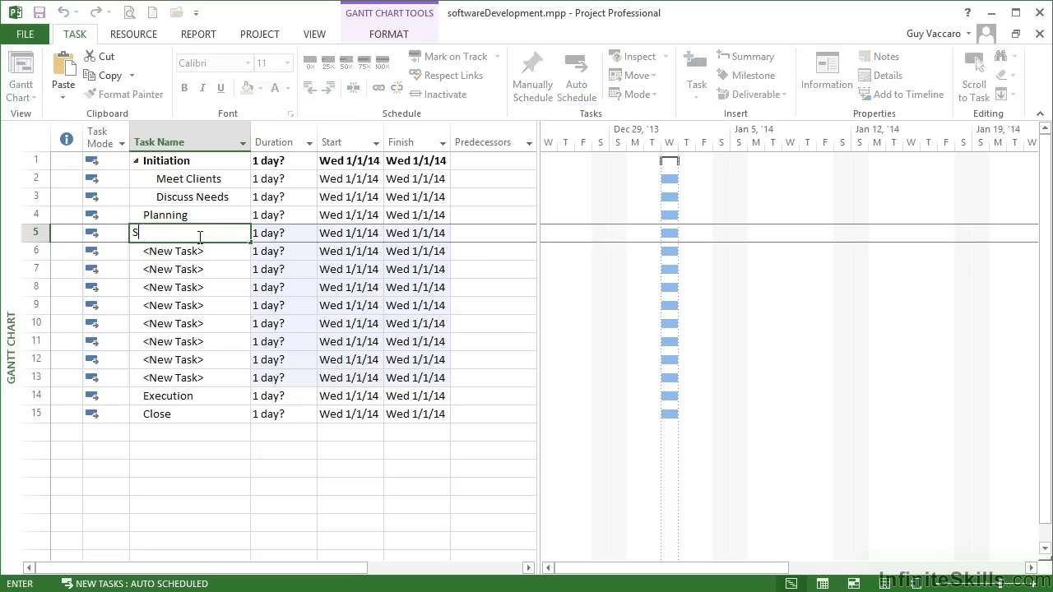
pyautogui.press('Return')
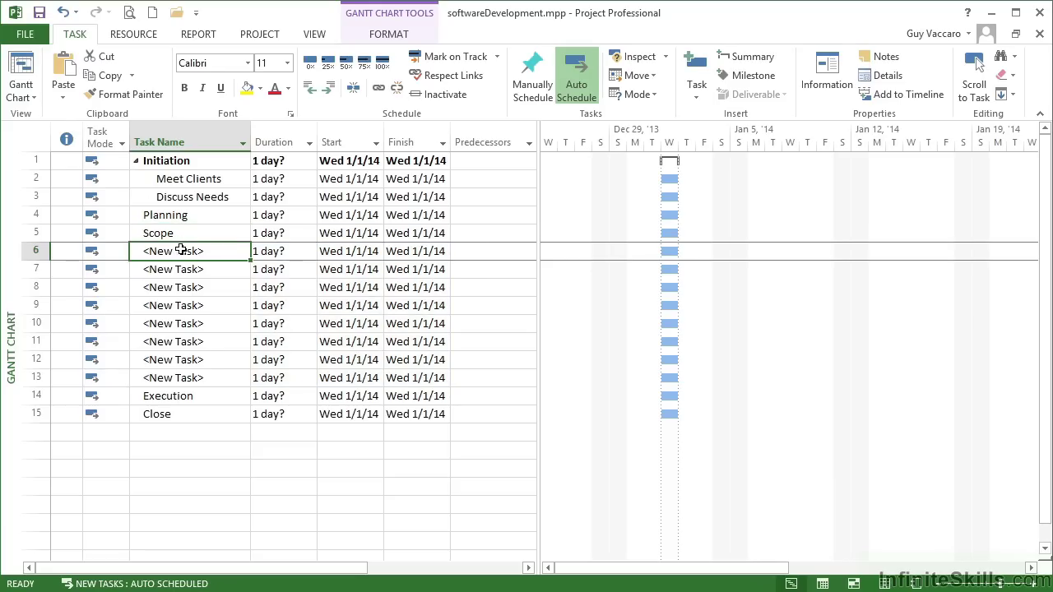
pyautogui.write('Requirements Gathering')
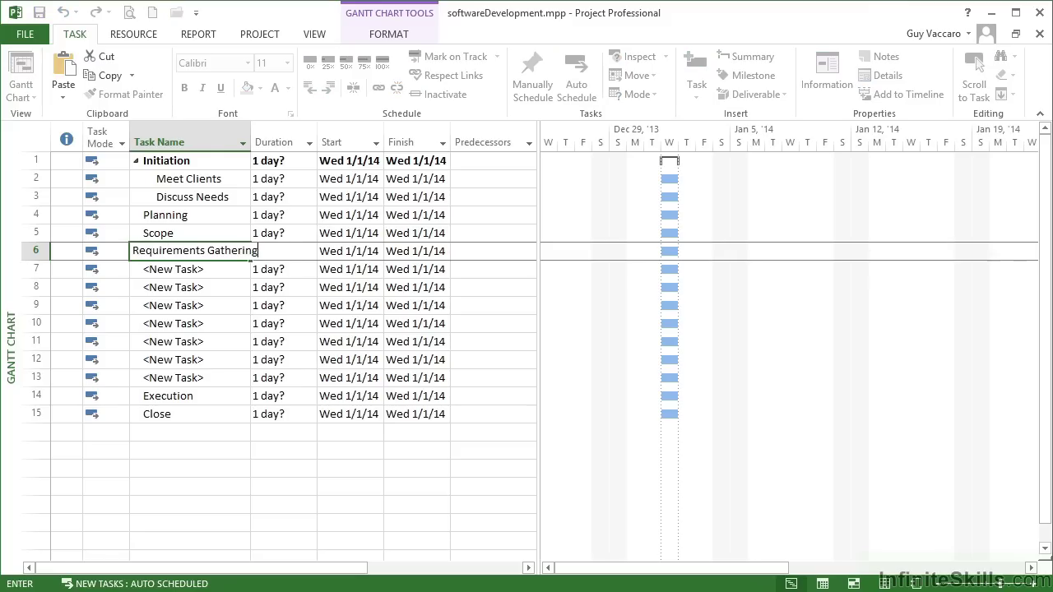
pyautogui.press('Escape')
pyautogui.write('Dev Plan')
pyautogui.press('Return')
pyautogui.write('Test Plan')
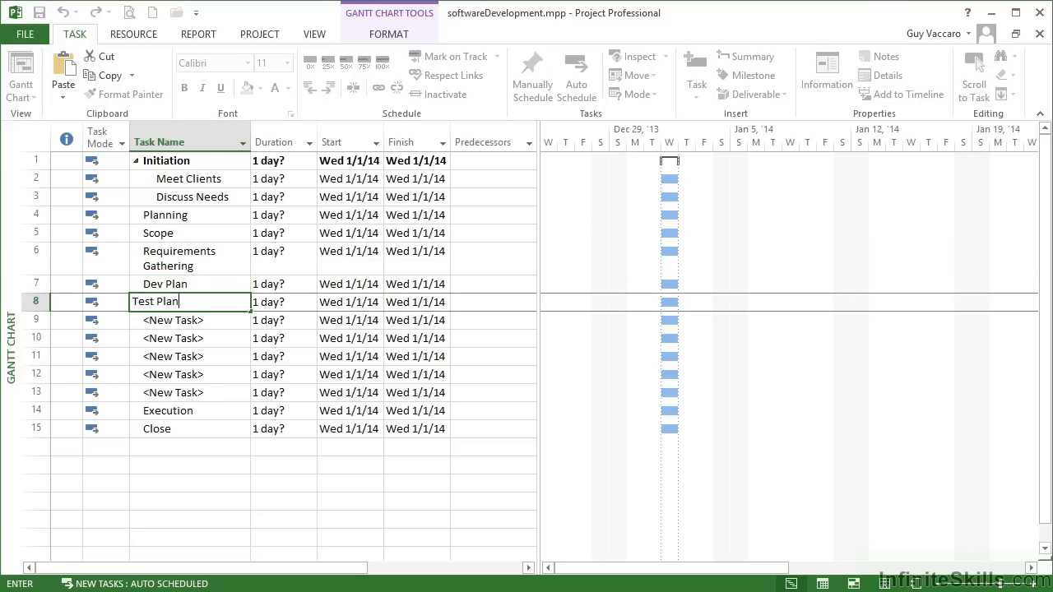
pyautogui.press('Return')
# Step: Add Deployment Plan, Maintenance Plan, Acceptance and Project Plan, then delete the leftover blank row
pyautogui.write('Deploymen')
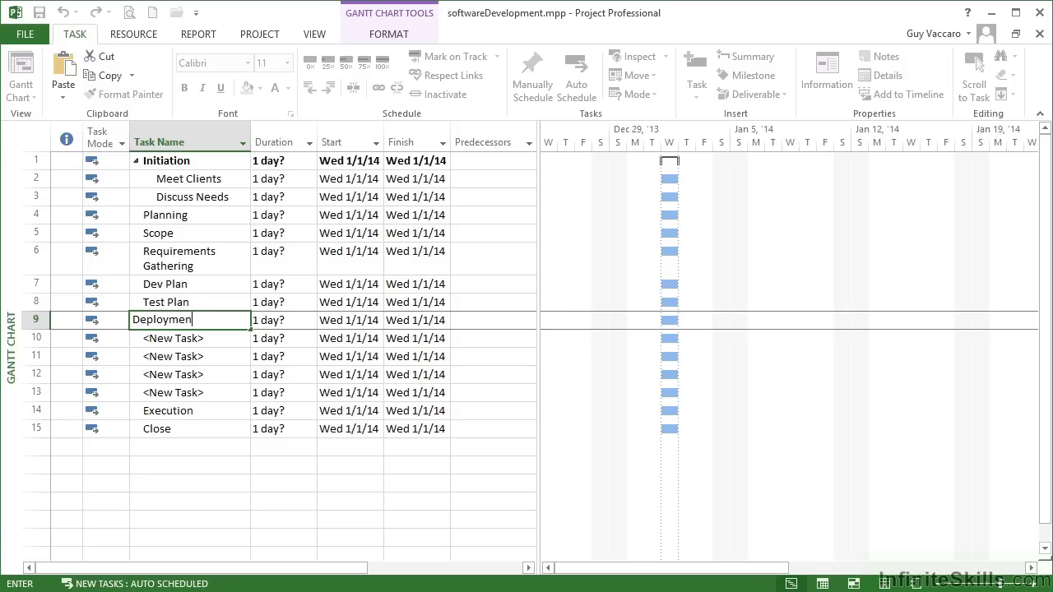
pyautogui.write('t Plan')
pyautogui.press('Return')
pyautogui.write('Main')
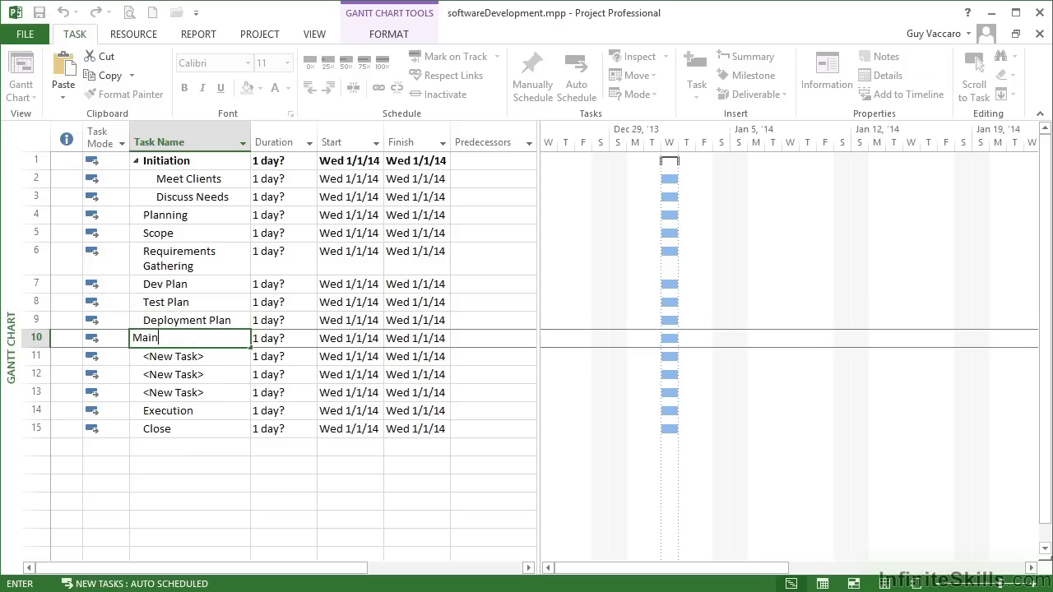
pyautogui.write('tenance Plan')
pyautogui.press('Return')
pyautogui.write('Acceptance')
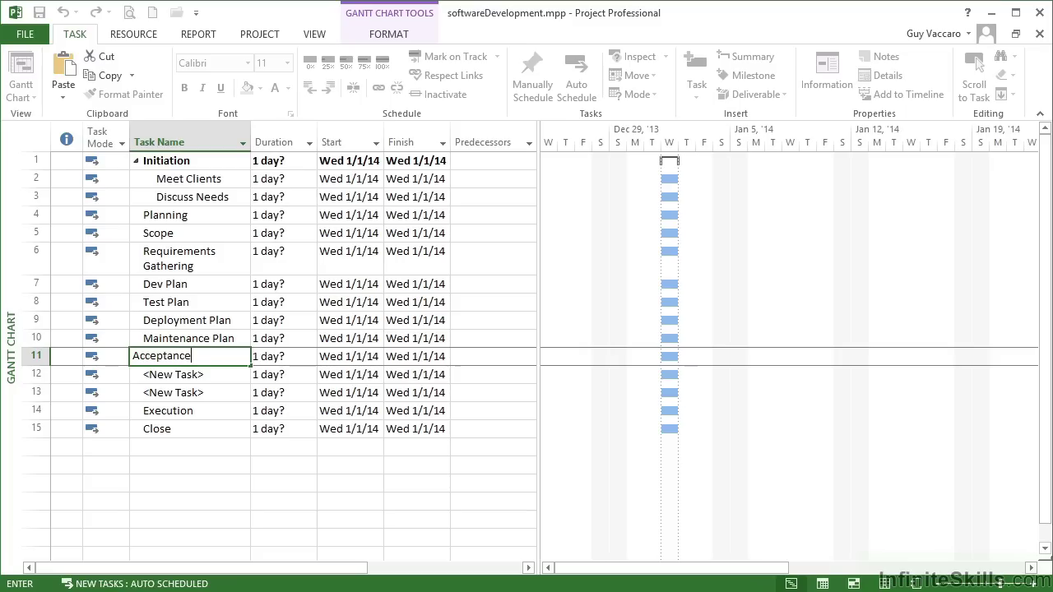
pyautogui.press('Return')
pyautogui.write('Pr')
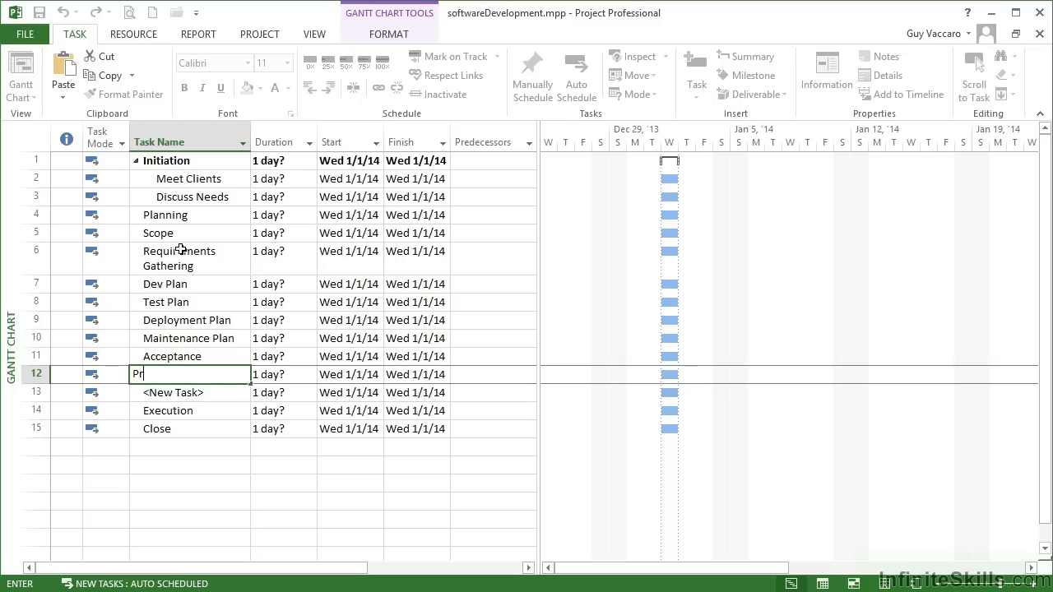
pyautogui.write('oject Plan')
pyautogui.press('Return')
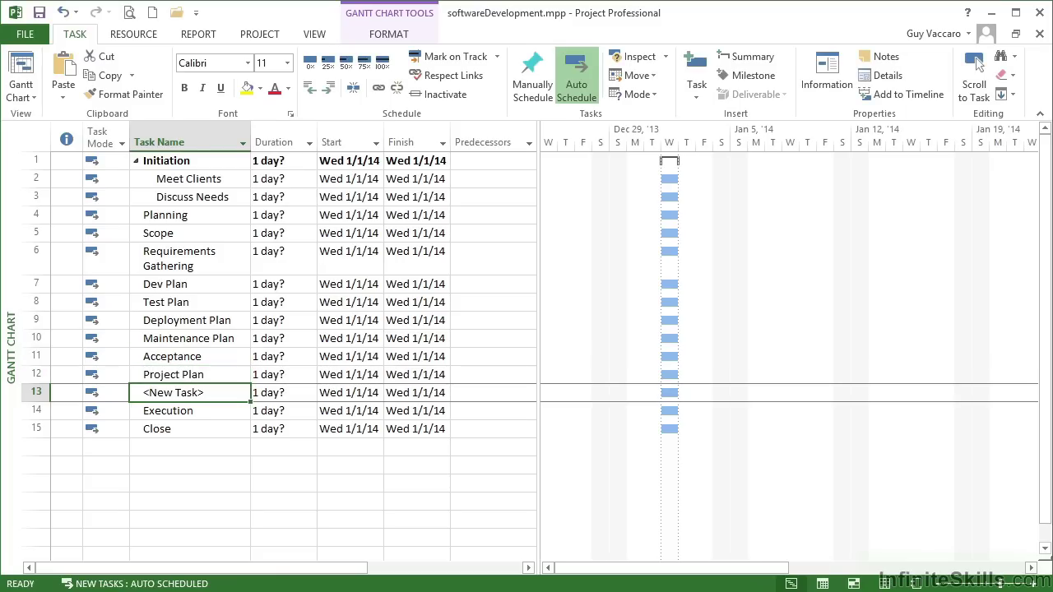
pyautogui.click(36, 392)
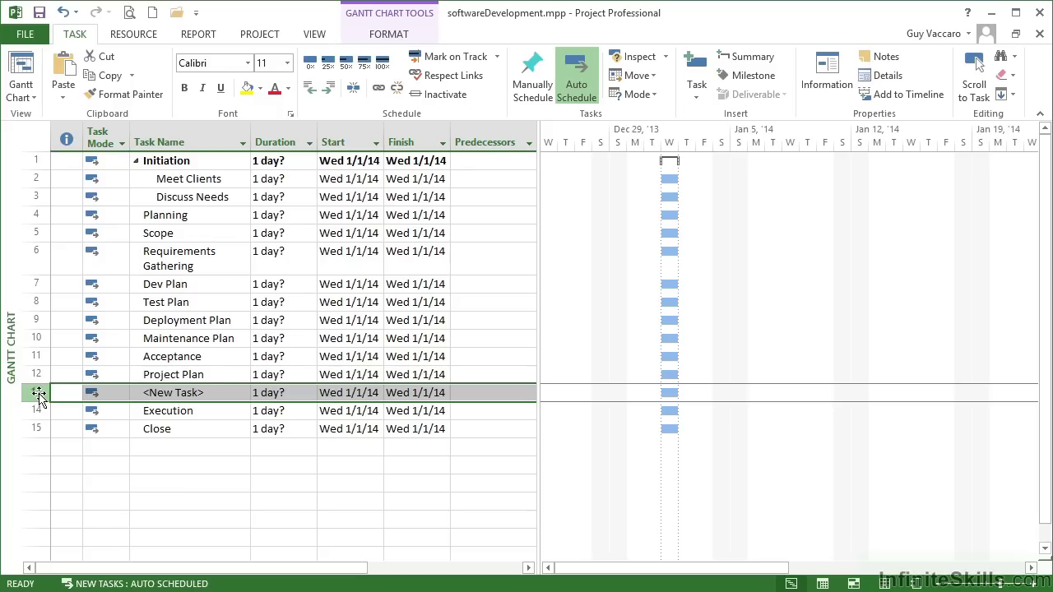
pyautogui.press('Delete')
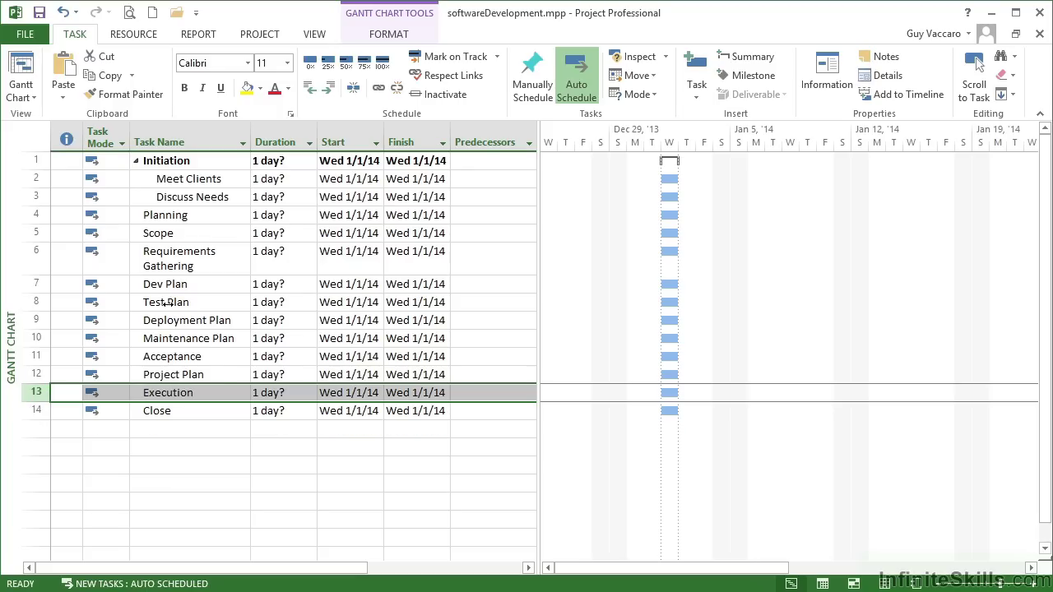
pyautogui.click(36, 233)
# Step: Indent the eight tasks Scope through Project Plan under Planning
pyautogui.moveTo(37, 232); pyautogui.dragTo(38, 374)
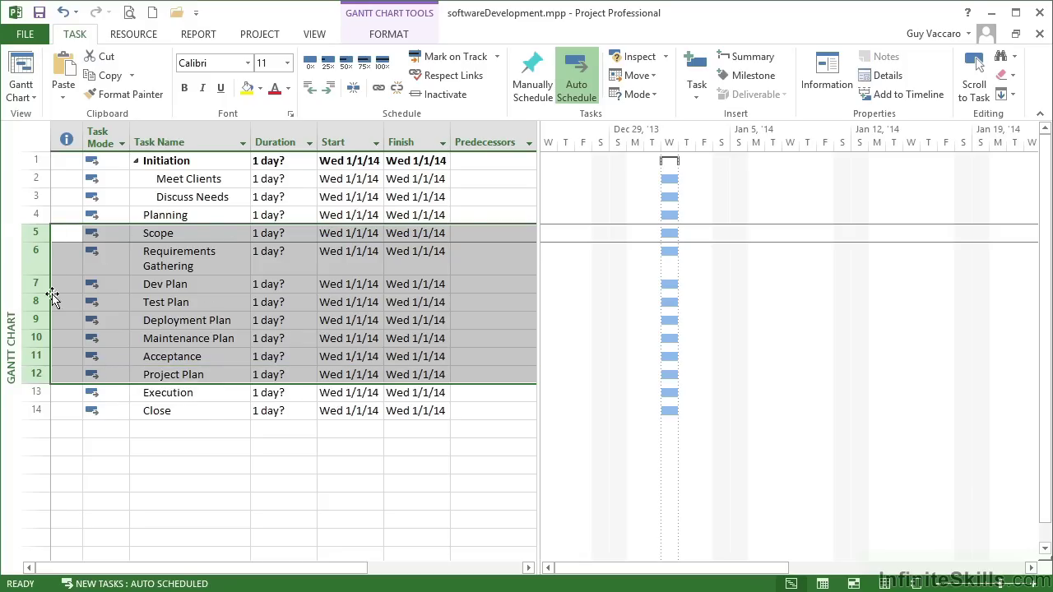
pyautogui.click(328, 90)
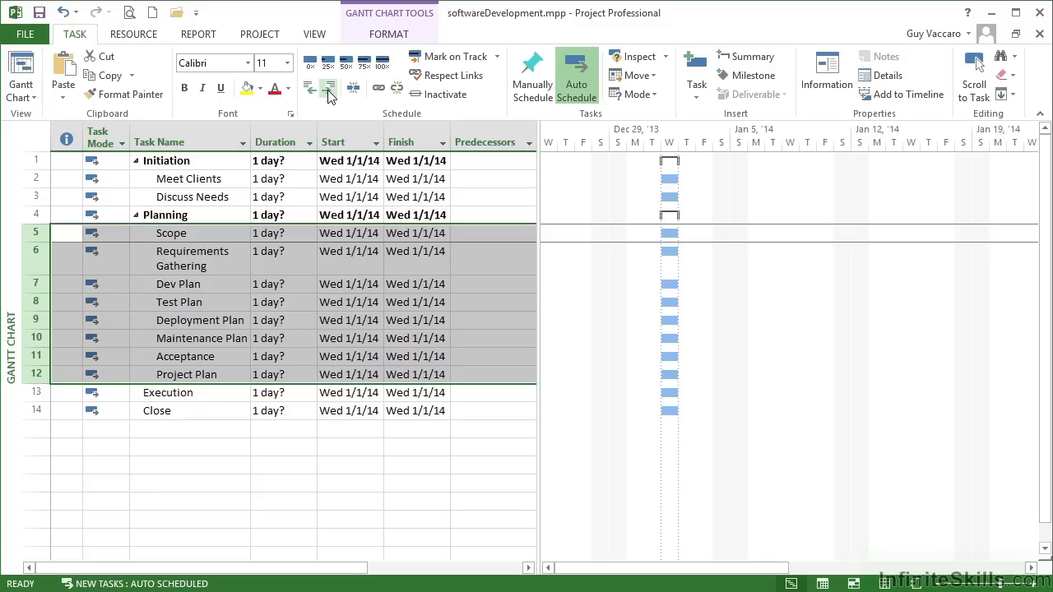
pyautogui.click(167, 232)
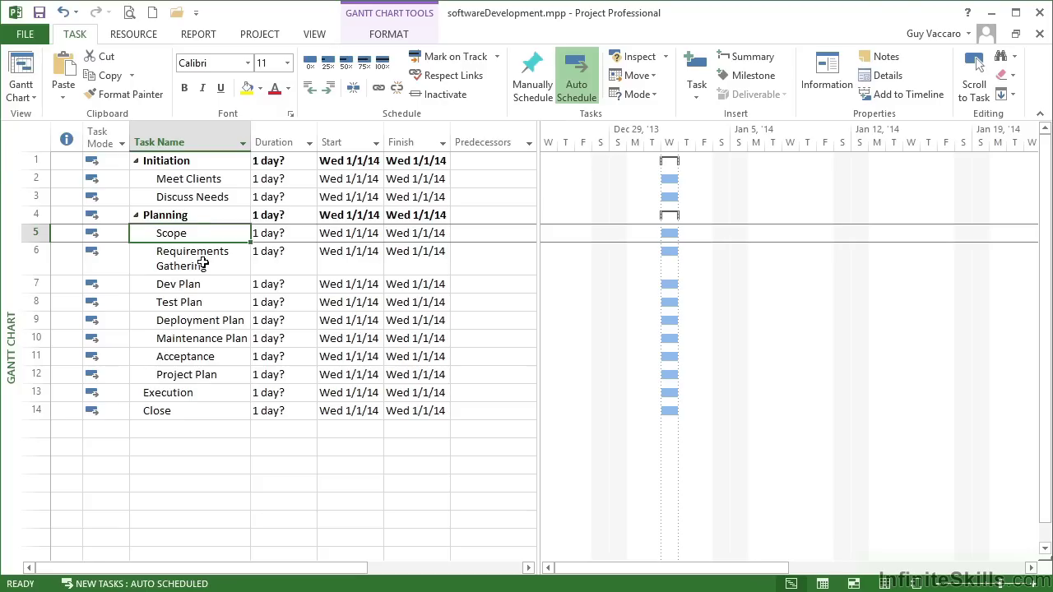
# Step: Widen the Task Name column so Requirements Gathering fits on one line
pyautogui.moveTo(252, 136); pyautogui.dragTo(306, 136)
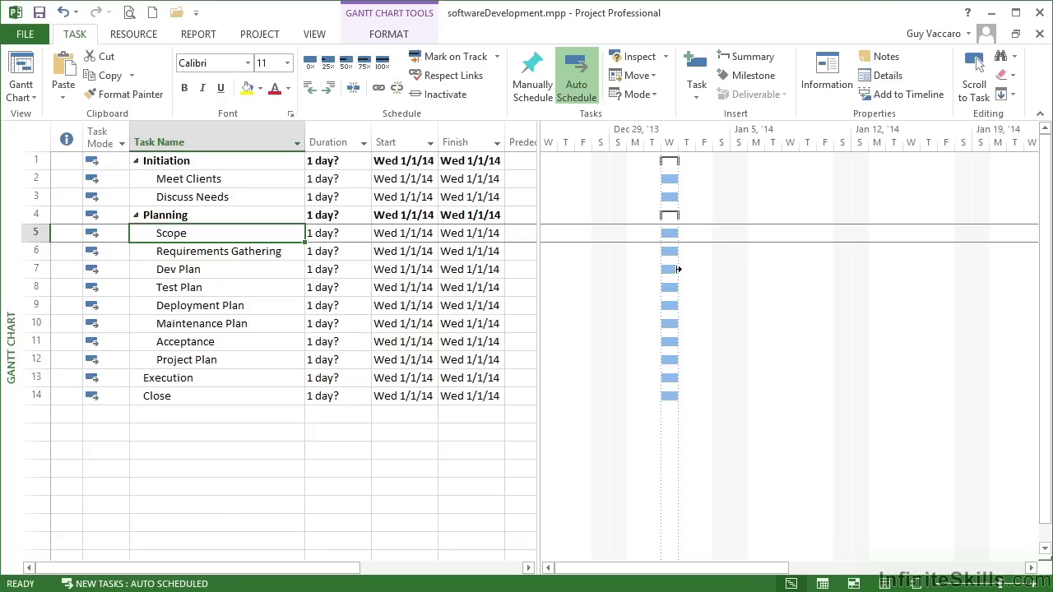
pyautogui.moveTo(670, 215)
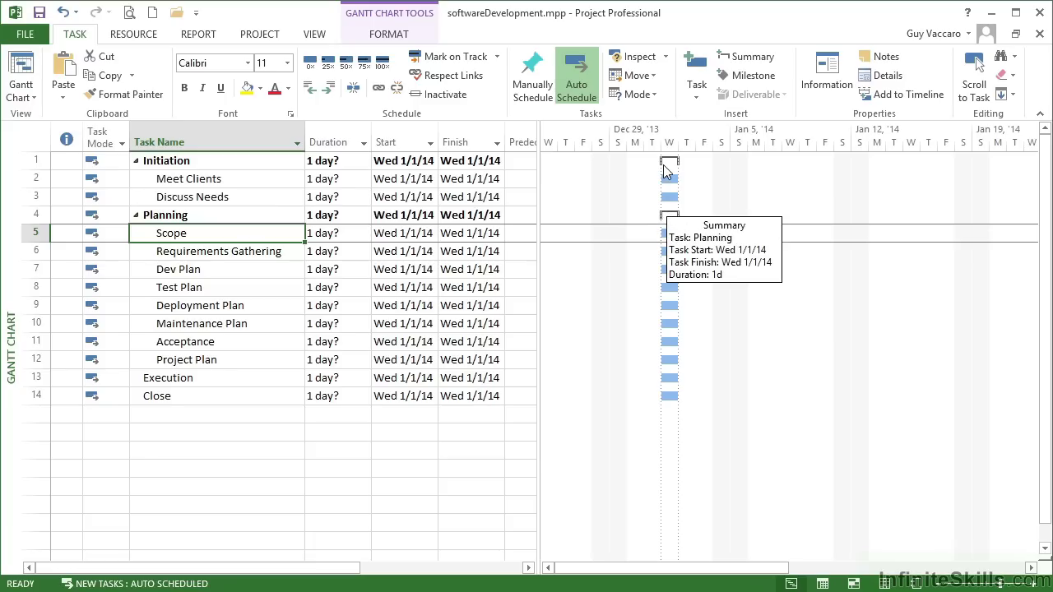
pyautogui.moveTo(667, 161)
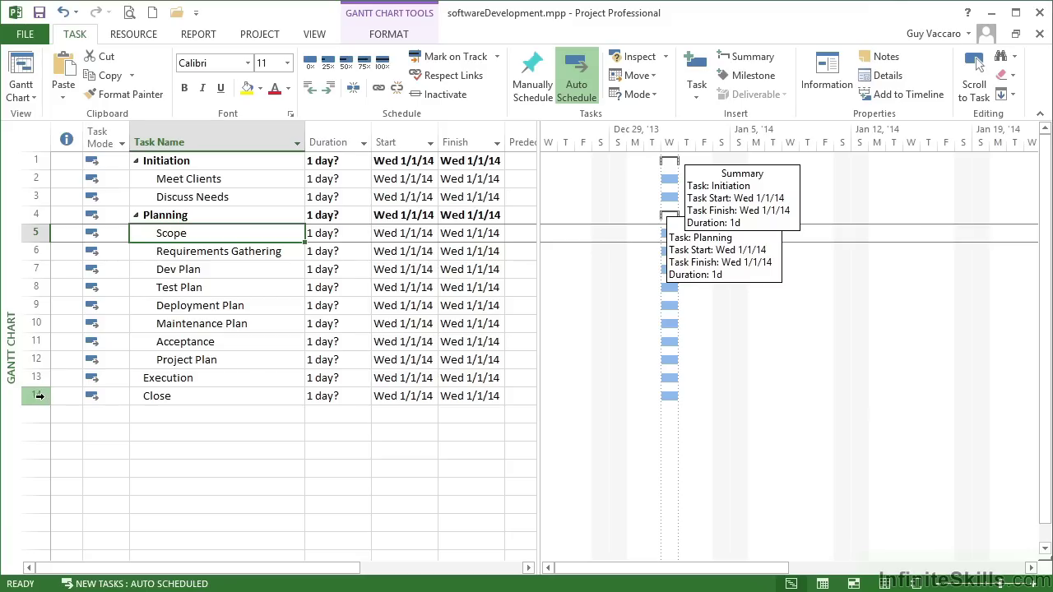
# Step: Insert rows above Close and add Design, Design Tests, Development, Tests and Deployment
pyautogui.moveTo(39, 396); pyautogui.dragTo(32, 463)
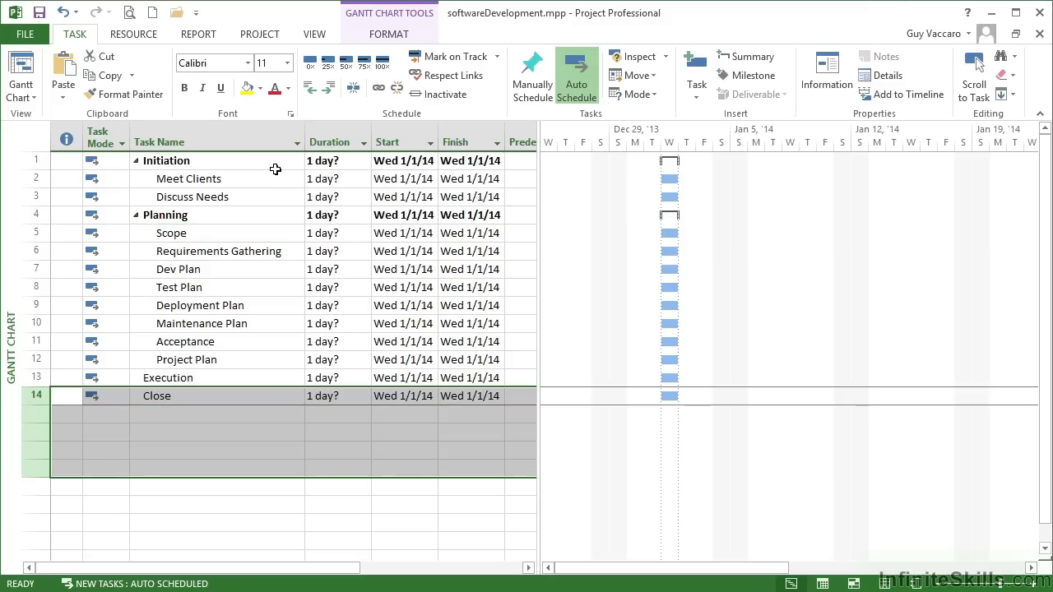
pyautogui.rightClick(41, 398)
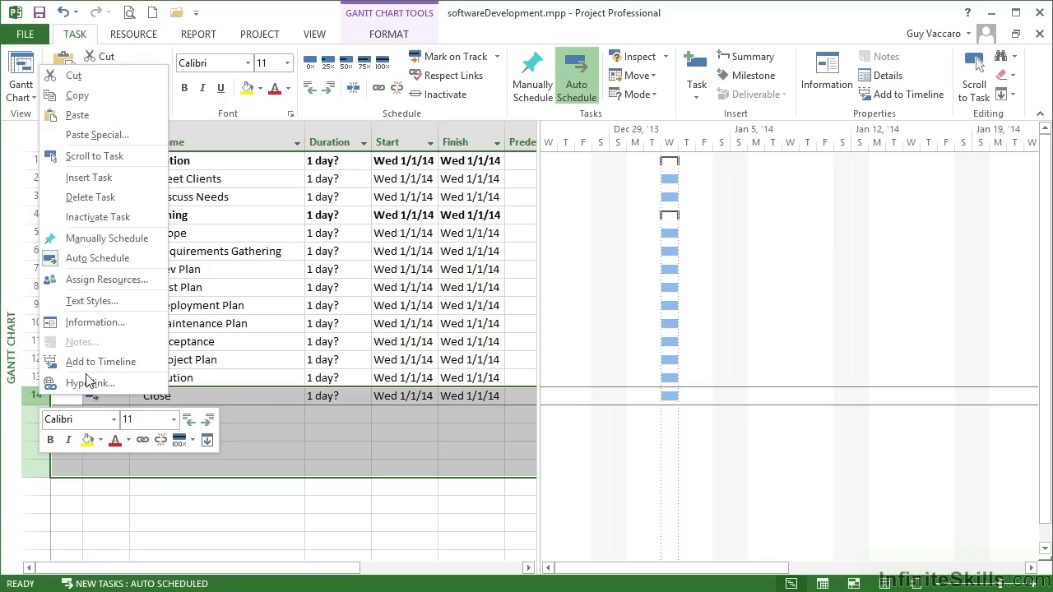
pyautogui.click(89, 176)
pyautogui.write('Desig')
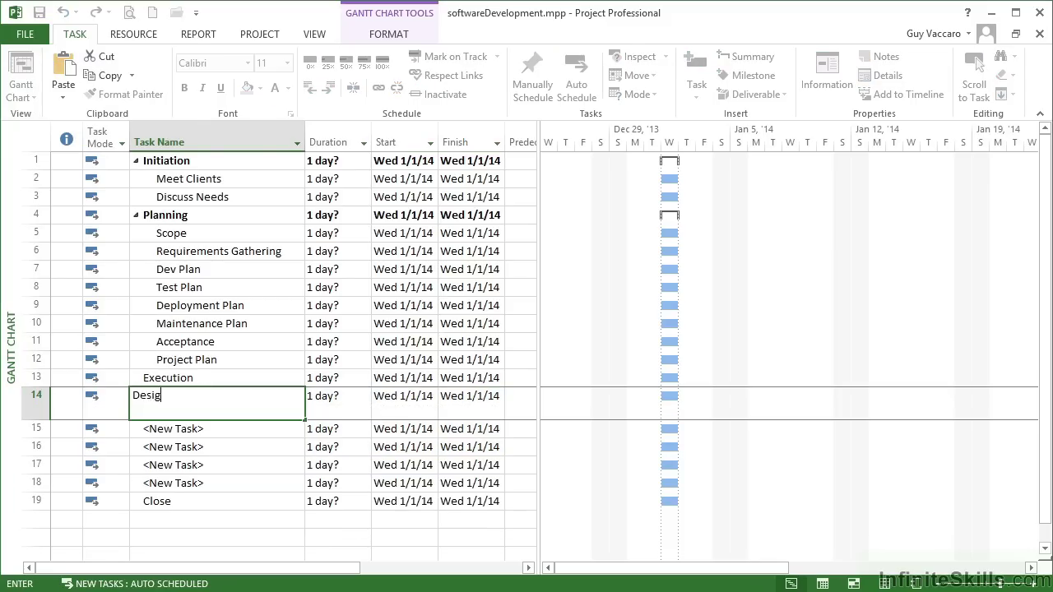
pyautogui.write('n')
pyautogui.press('Return')
pyautogui.write('Design Te')
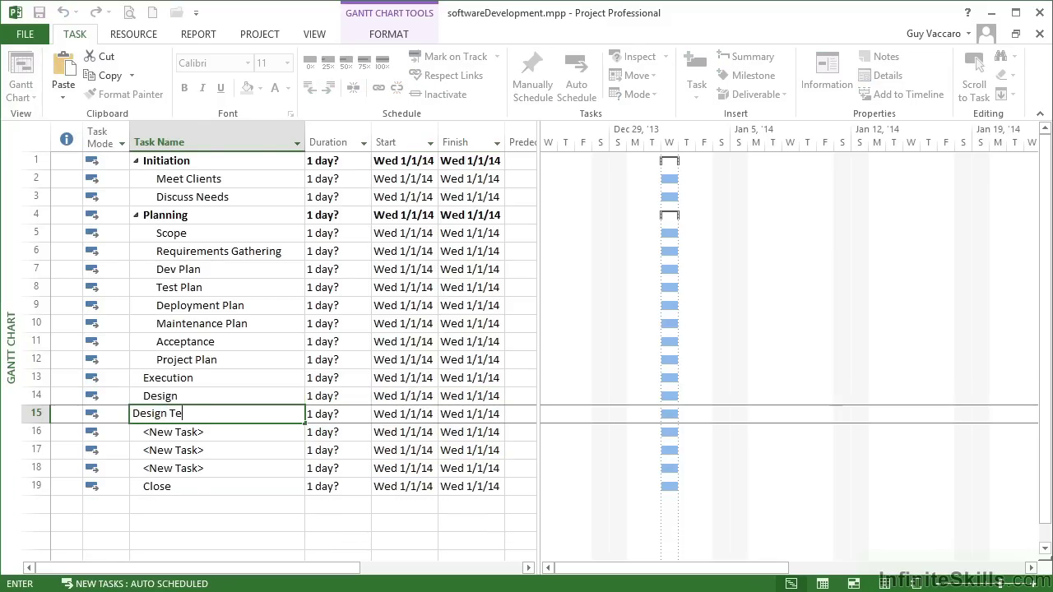
pyautogui.write('sts')
pyautogui.press('Return')
pyautogui.write('Developm')
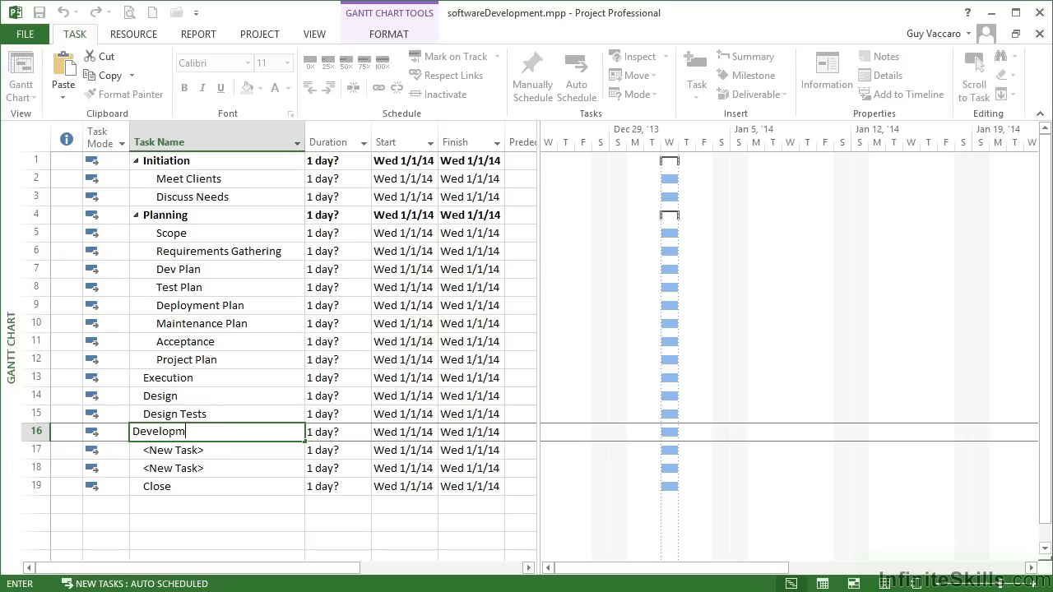
pyautogui.write('ent')
pyautogui.press('Return')
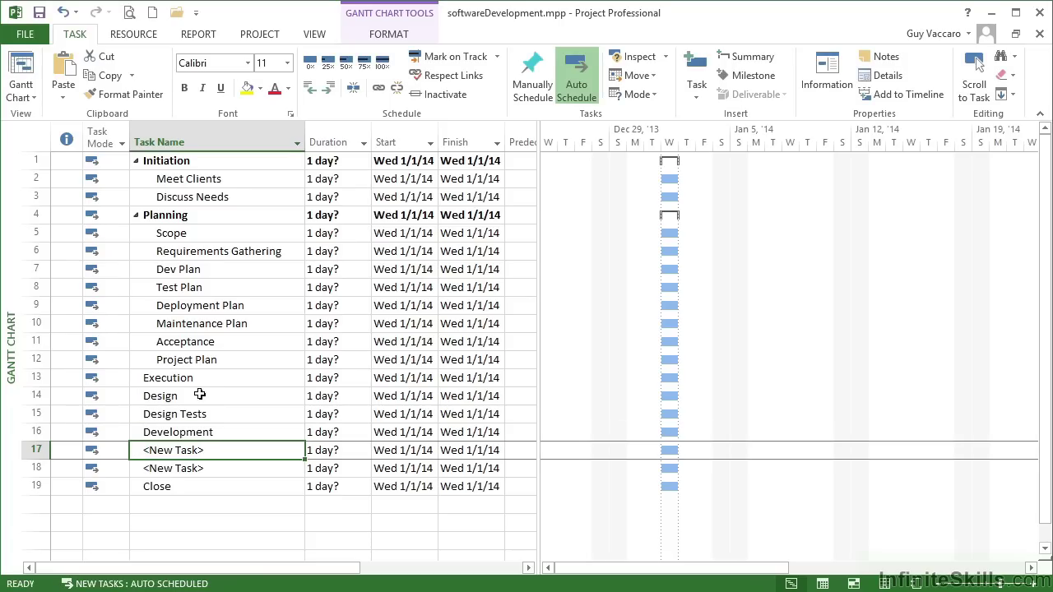
pyautogui.write('Tests')
pyautogui.press('Return')
pyautogui.write('Deployment')
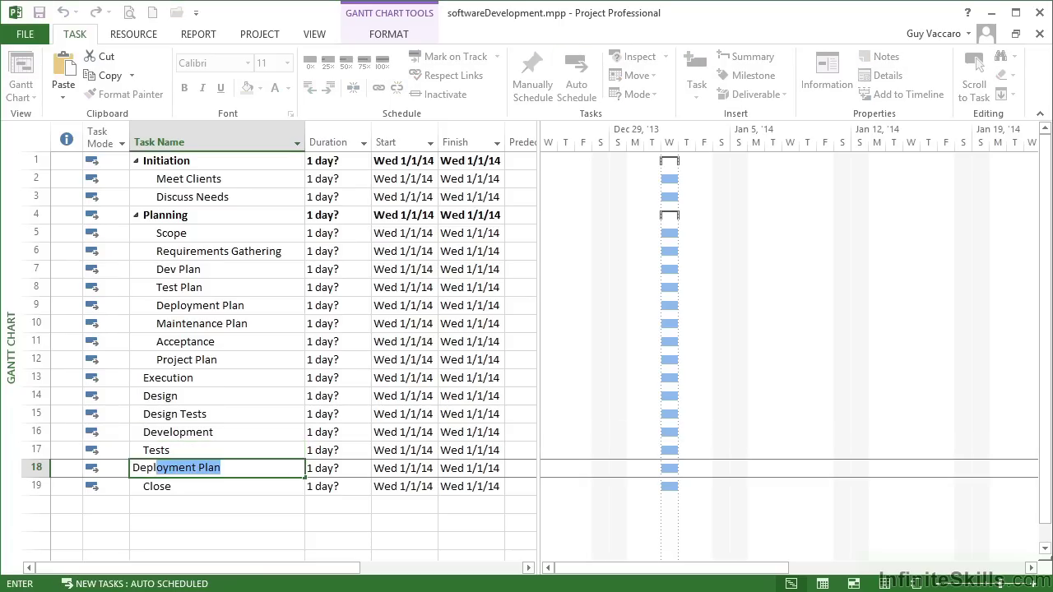
pyautogui.press('BackSpace')
pyautogui.press('Return')
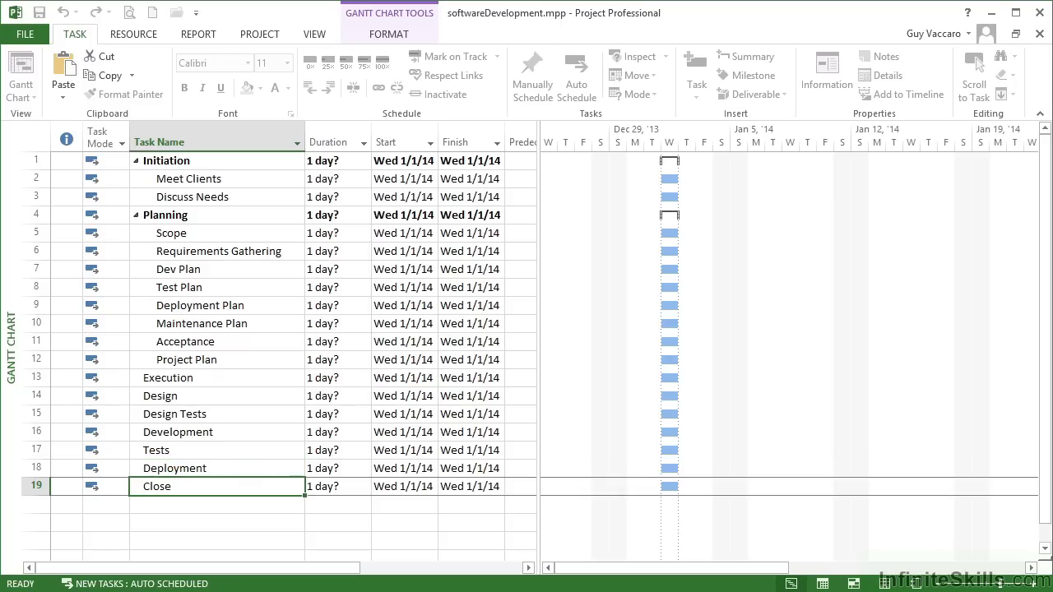
# Step: Insert three more rows above Close for Quality Assurance, Technical Infrastructure and Documentation
pyautogui.moveTo(36, 486); pyautogui.dragTo(34, 523)
pyautogui.rightClick(34, 494)
pyautogui.click(97, 277)
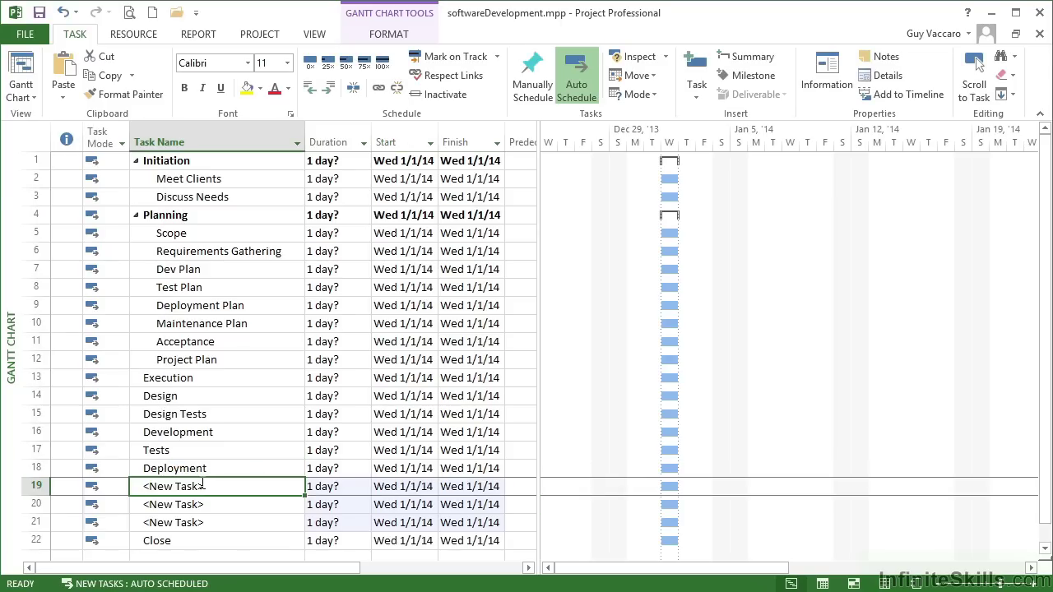
pyautogui.write('Quali')
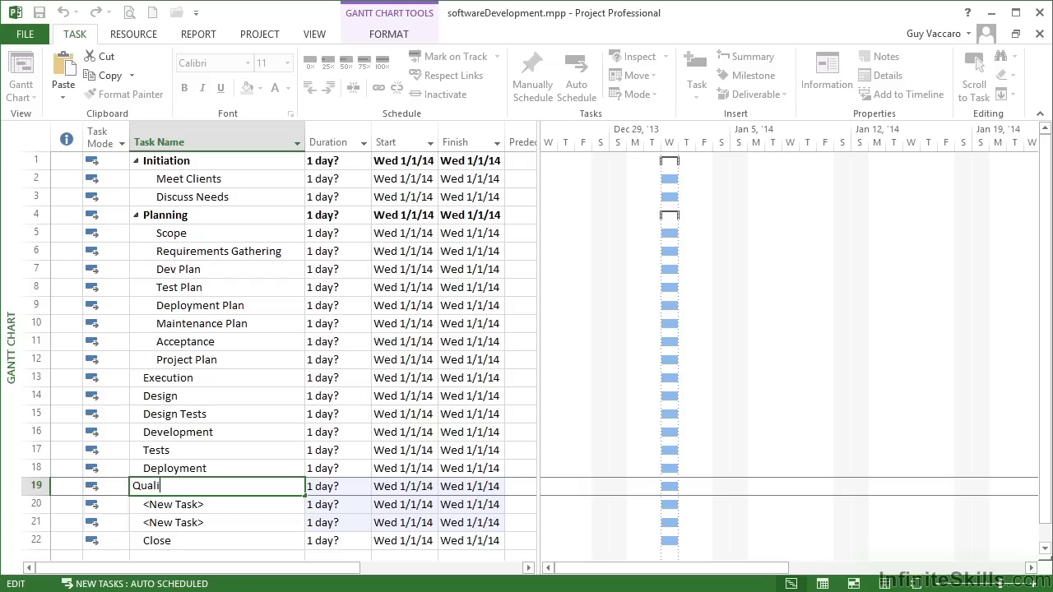
pyautogui.write('ty Assurance')
pyautogui.press('Return')
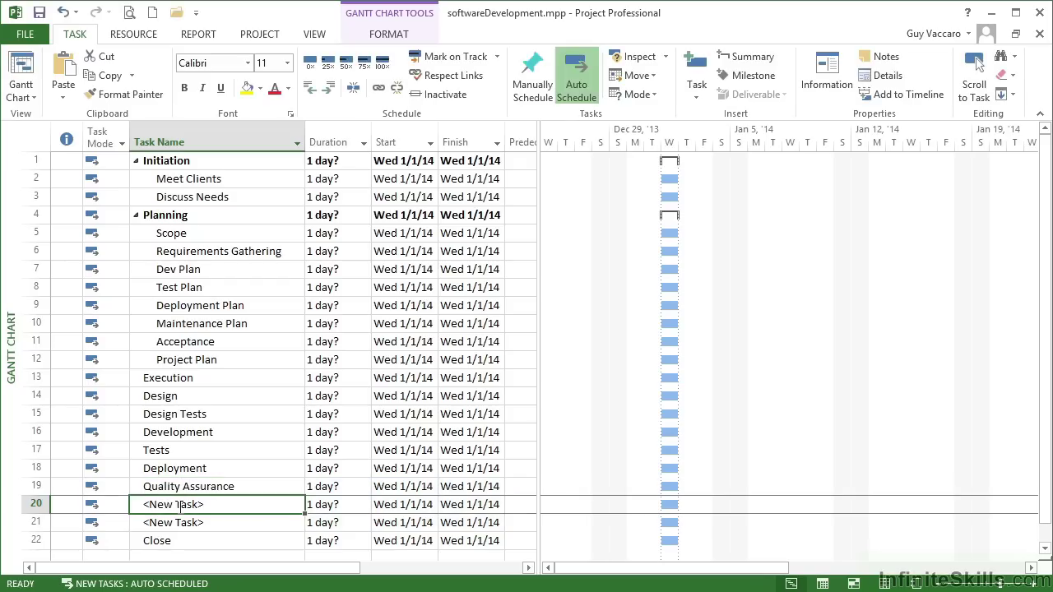
pyautogui.write('Technical INfr')
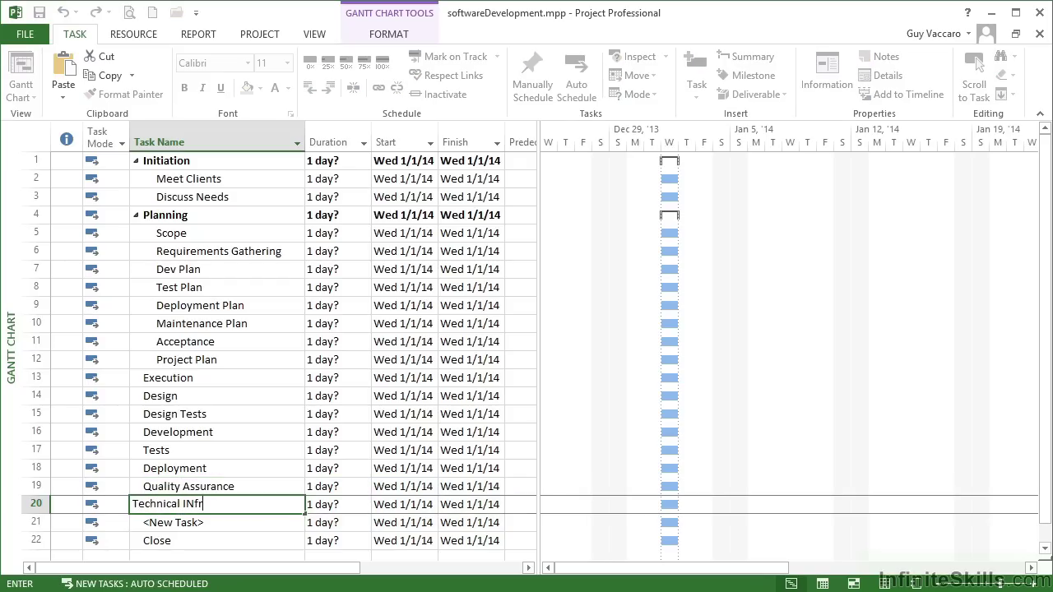
pyautogui.write('astructure')
pyautogui.press('Return')
pyautogui.write('D')
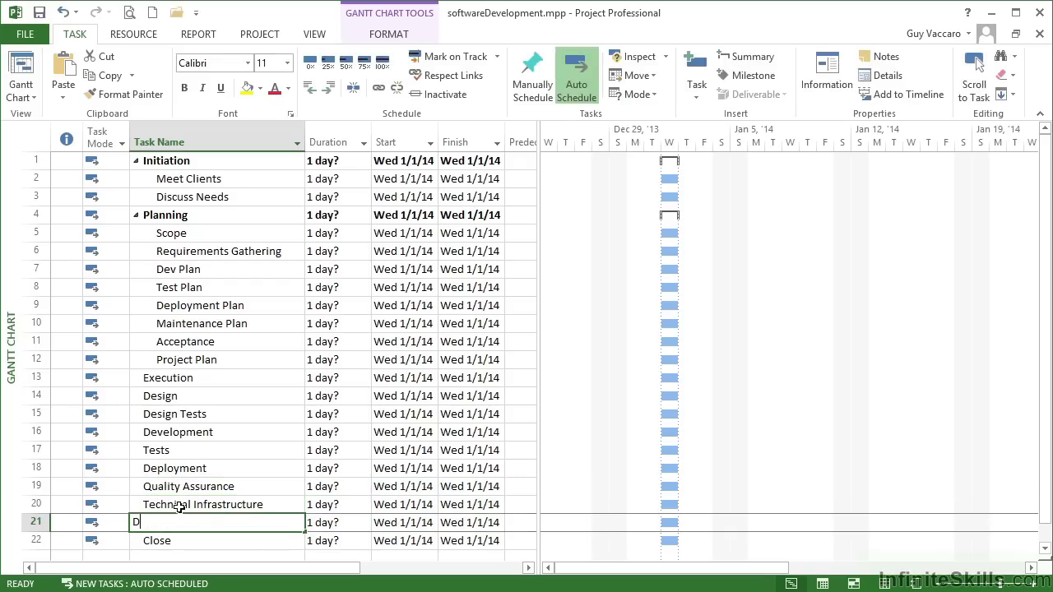
pyautogui.write('ocumentation')
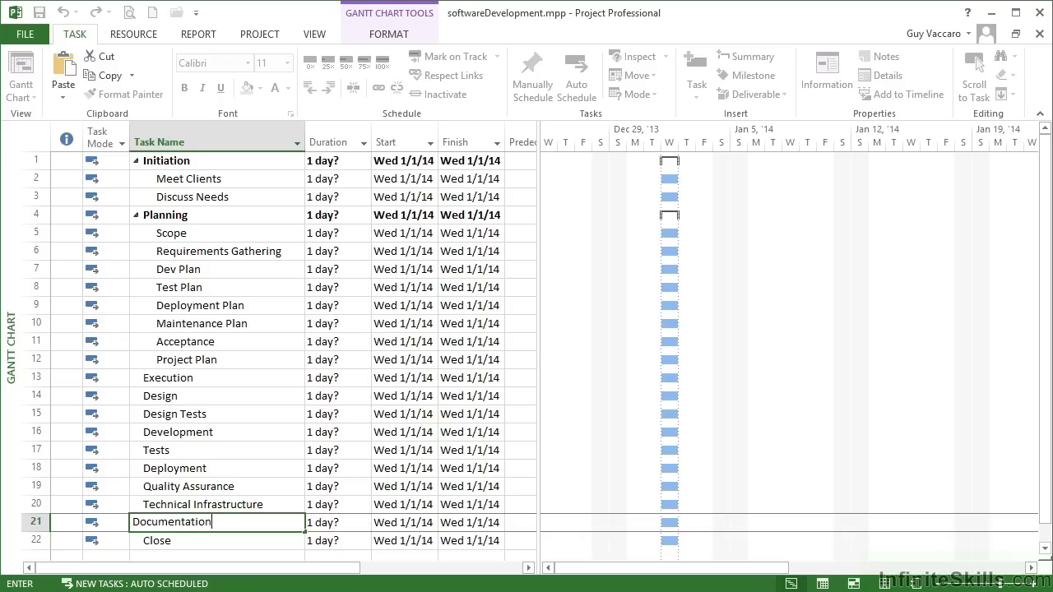
pyautogui.press('Return')
# Step: Add Training above Close and select the tasks from Design to Training
pyautogui.rightClick(46, 540)
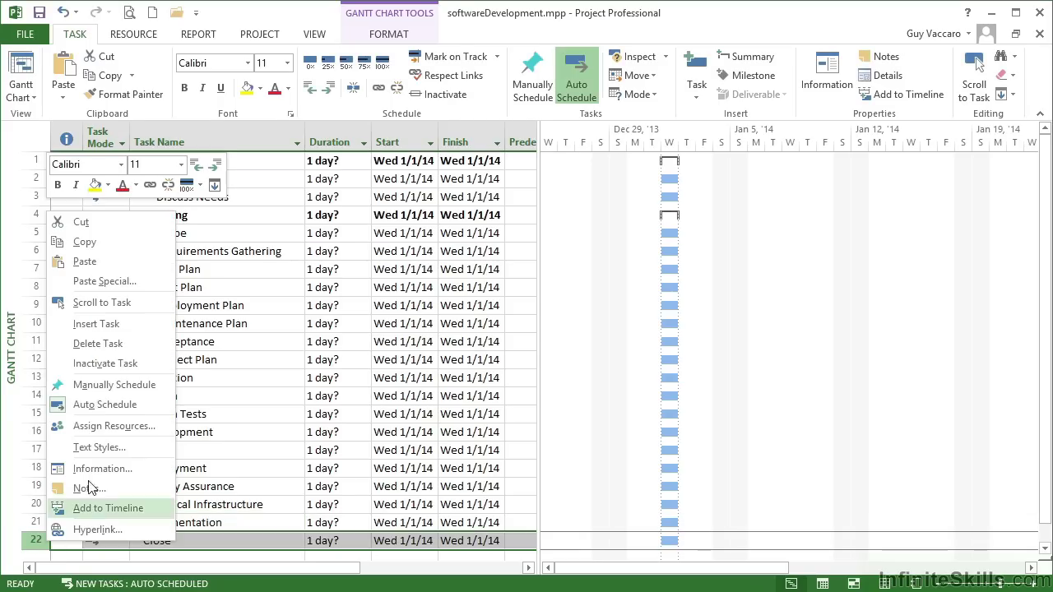
pyautogui.click(95, 324)
pyautogui.scroll(-2, 230, 458)
pyautogui.write('Training')
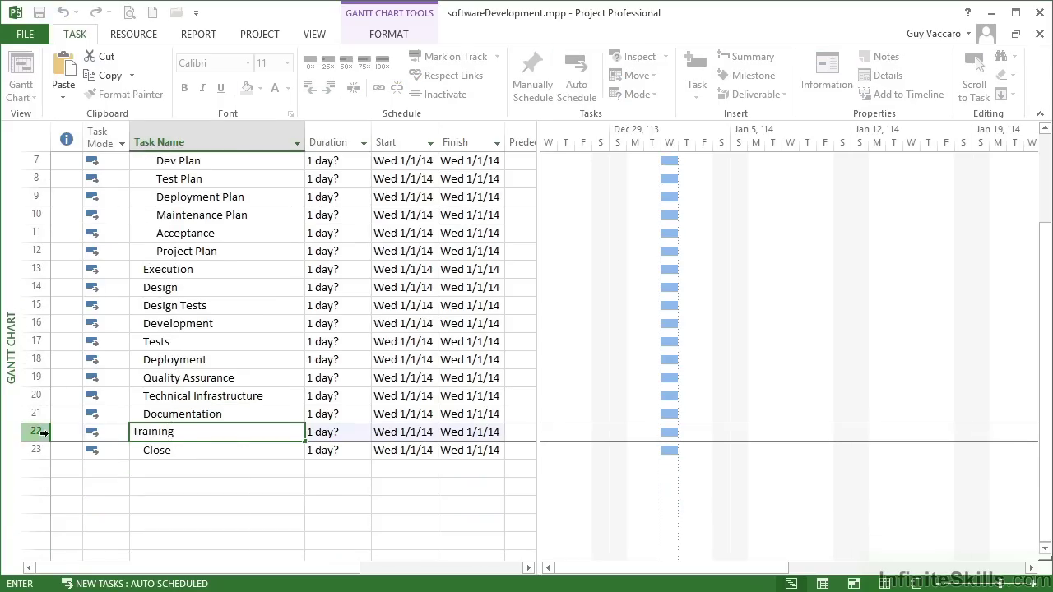
pyautogui.moveTo(37, 431); pyautogui.dragTo(37, 288)
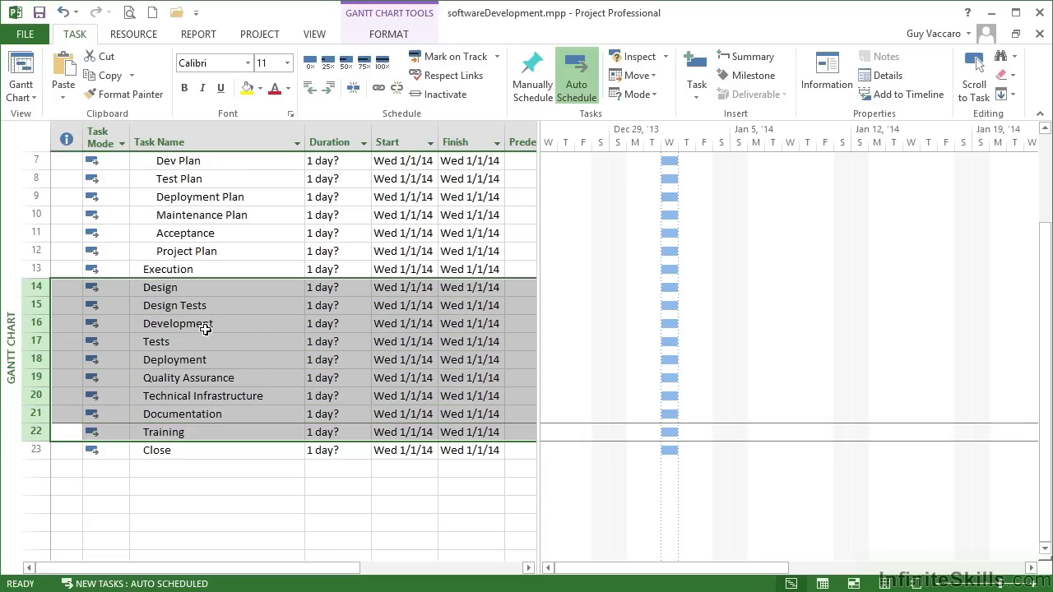
# Step: Indent Design through Training under Execution
pyautogui.click(334, 94)
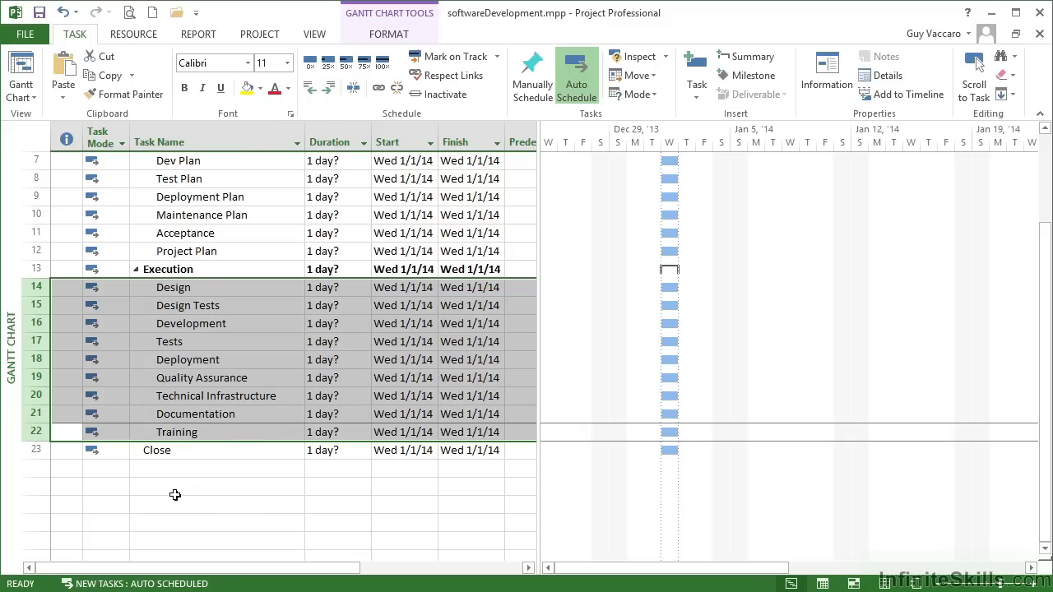
pyautogui.click(153, 471)
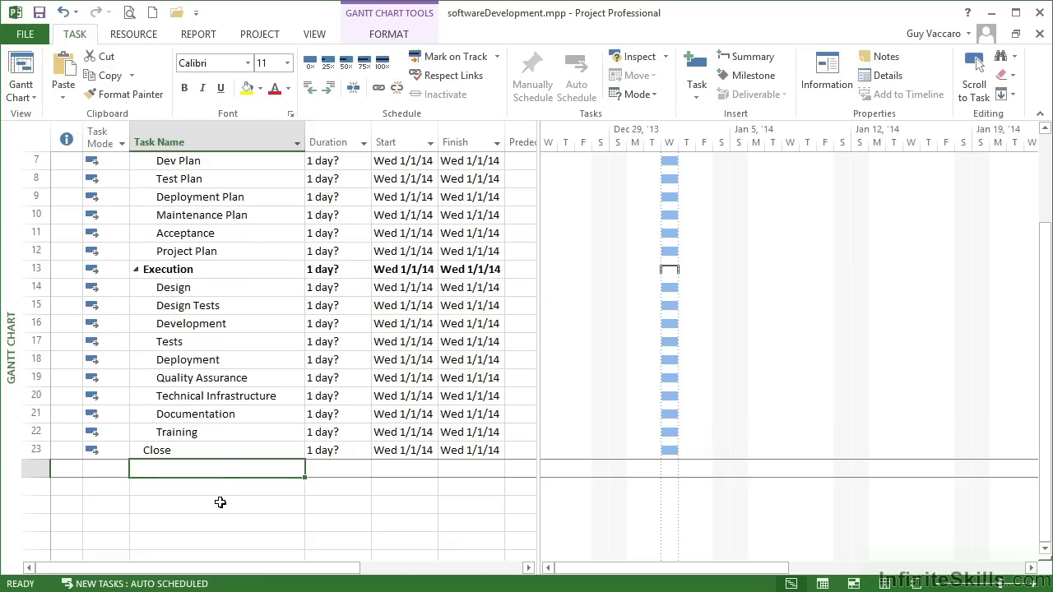
# Step: Add Maintainance and Acceptance below Close and indent them under it
pyautogui.write('Maintain')
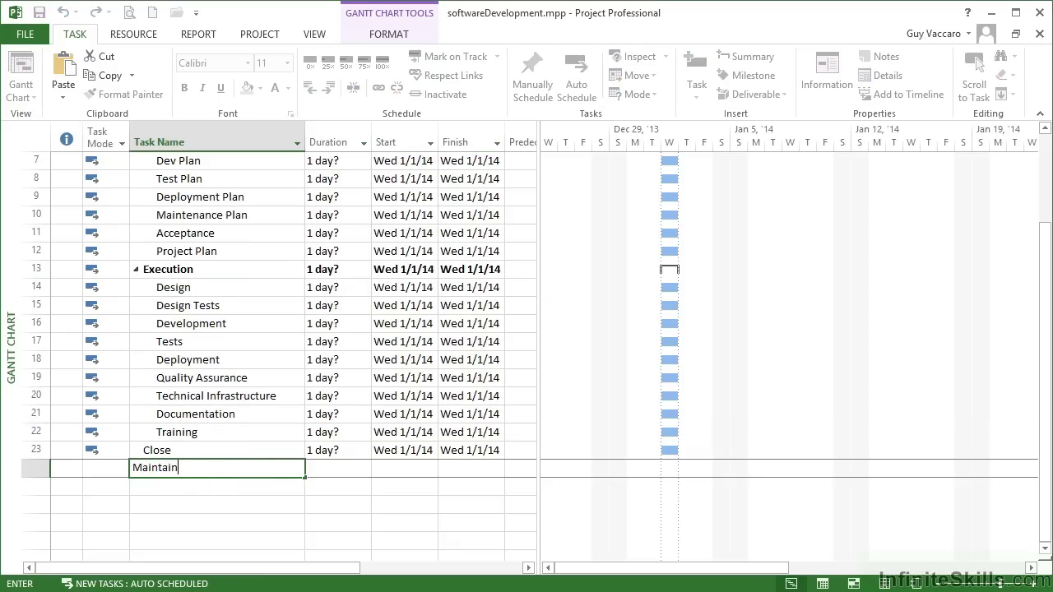
pyautogui.write('ance')
pyautogui.press('Return')
pyautogui.write('Acceptance')
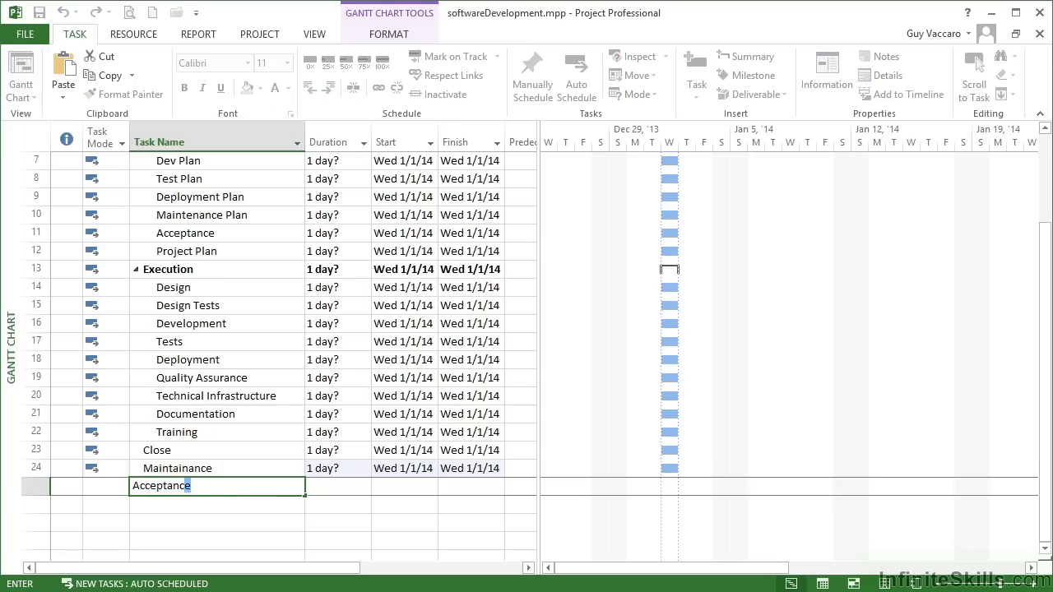
pyautogui.press('Return')
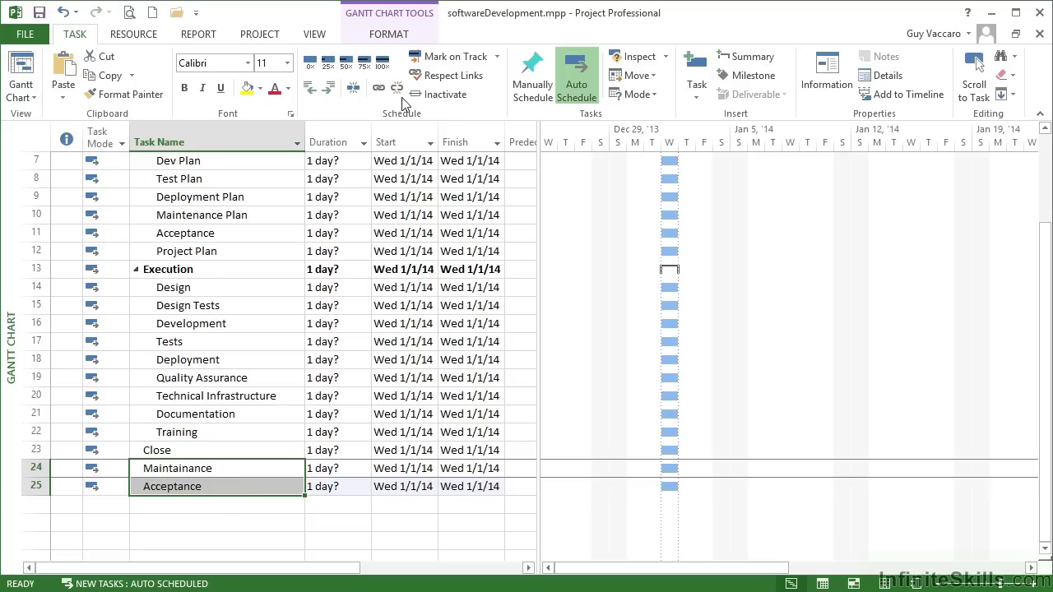
pyautogui.click(327, 87)
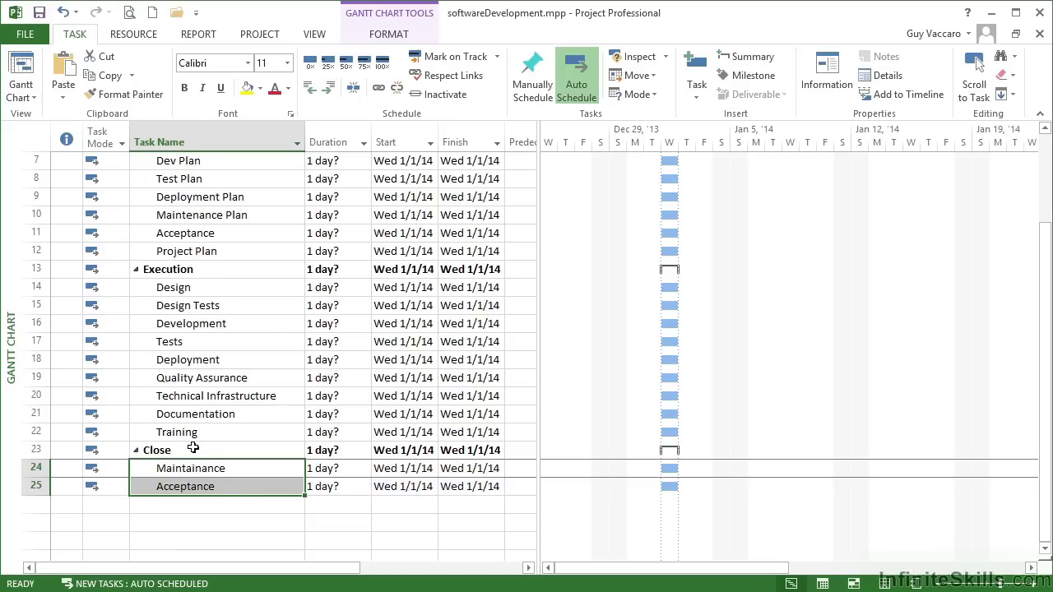
pyautogui.scroll(2, 193, 447)
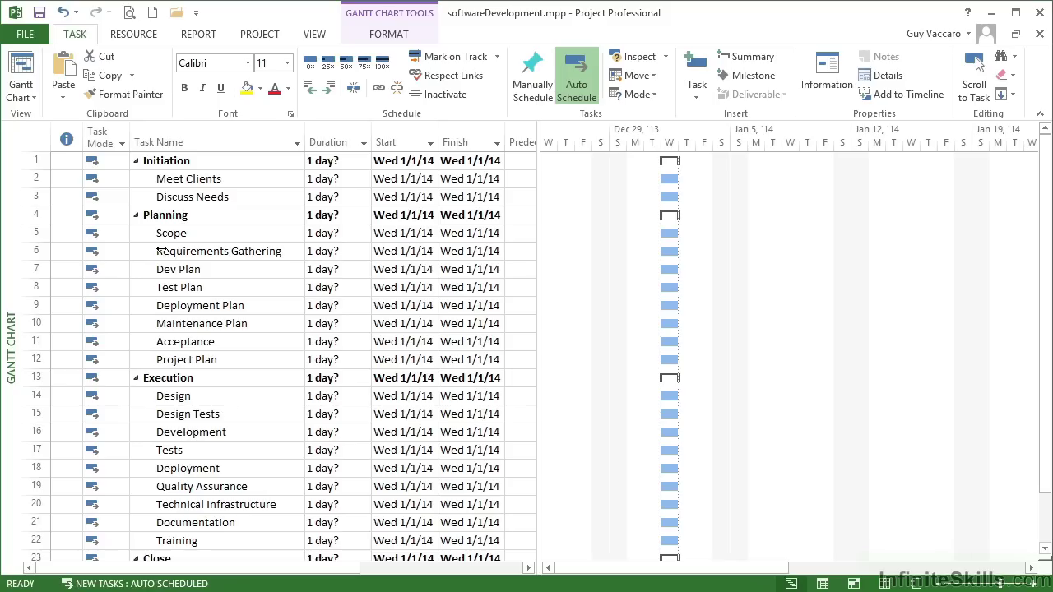
# Step: Collapse Initiation, Planning and Close, leaving Execution expanded to show its subtasks
pyautogui.click(137, 162)
pyautogui.click(138, 181)
pyautogui.click(138, 181)
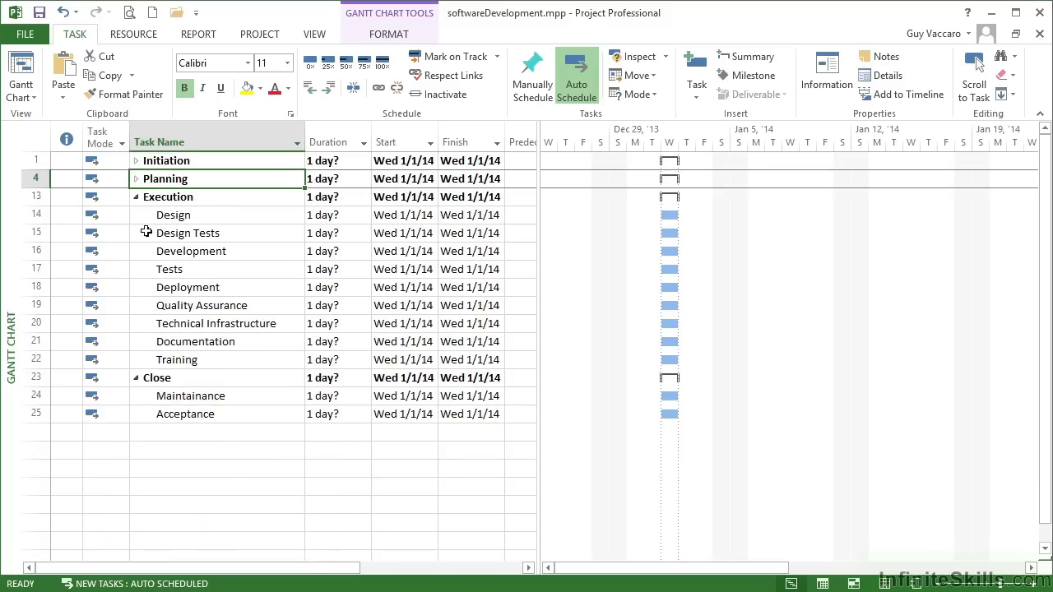
pyautogui.click(136, 197)
pyautogui.click(137, 216)
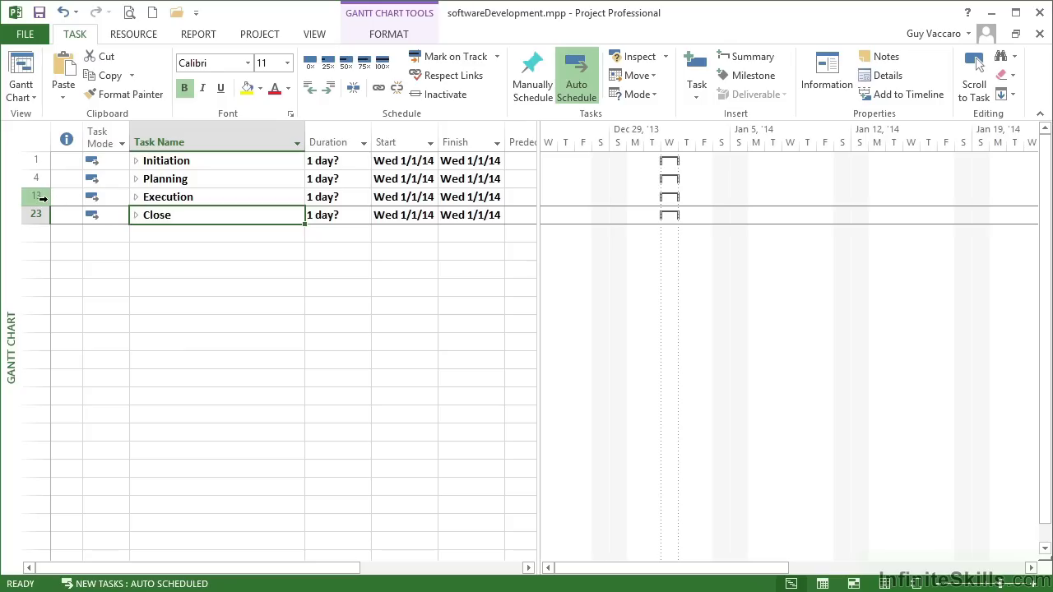
pyautogui.click(137, 198)
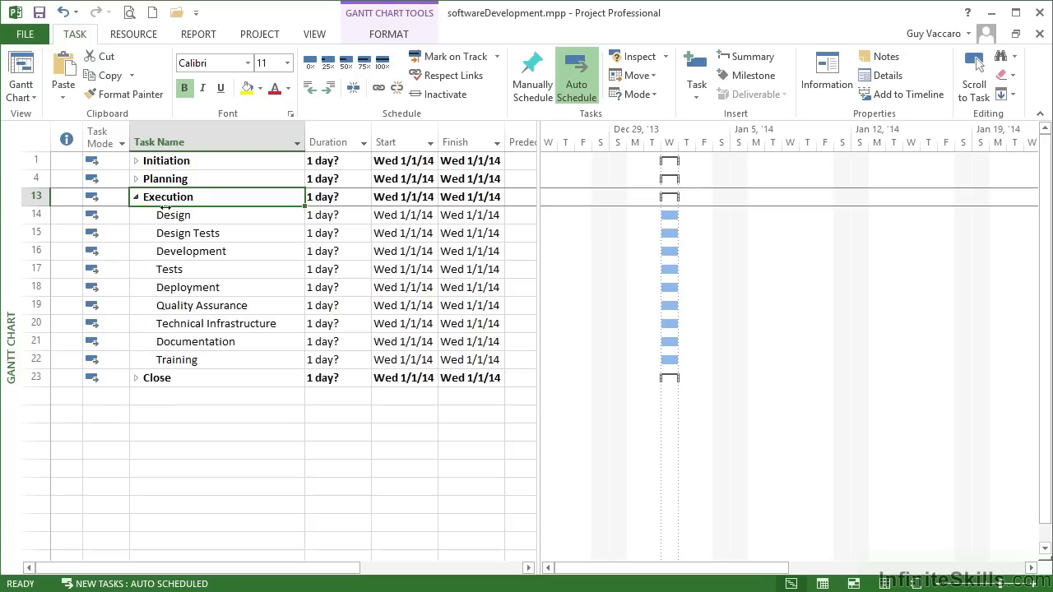